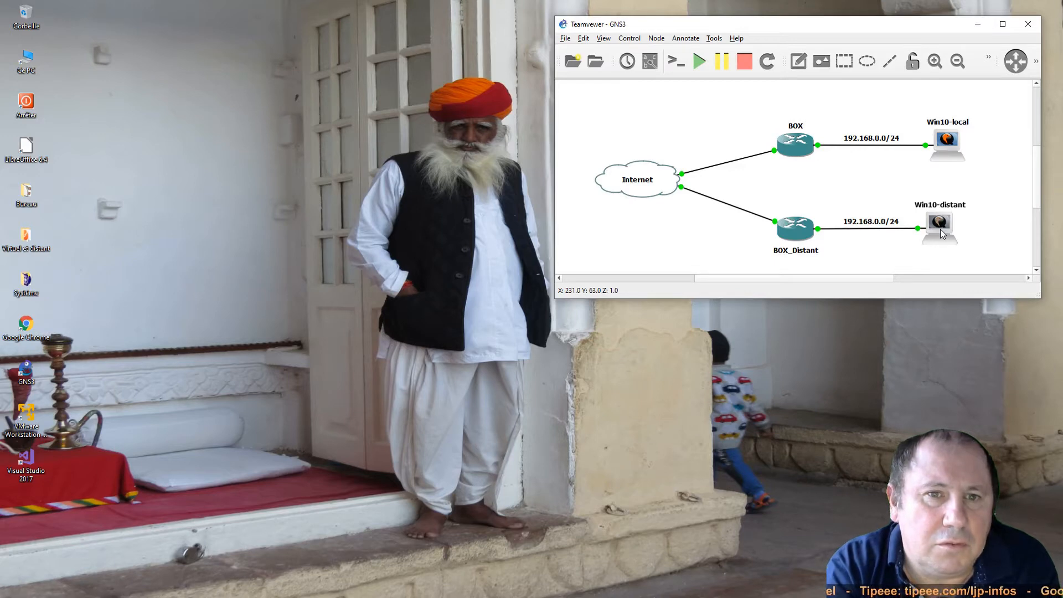
- Open the Win10-local console, move it aside, and launch Chrome inside the VM
double_click(947, 141)
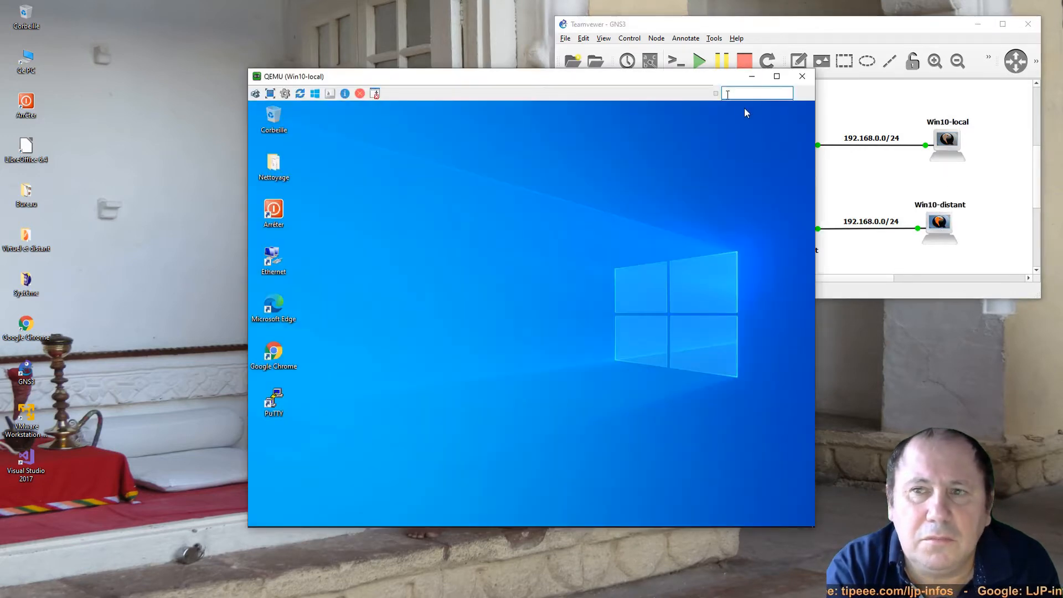
drag(648, 83, 449, 29)
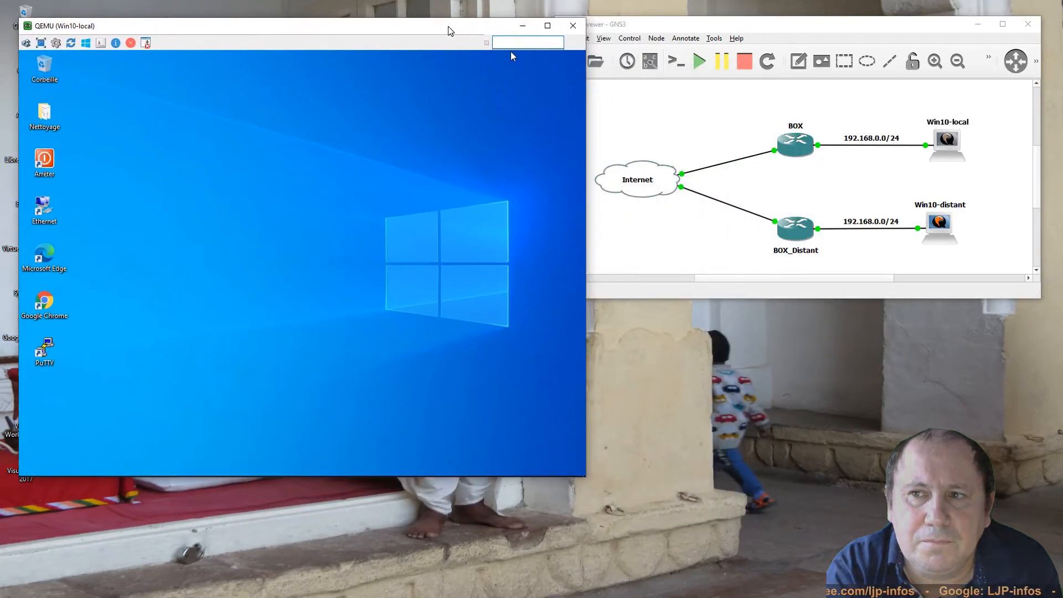
double_click(40, 310)
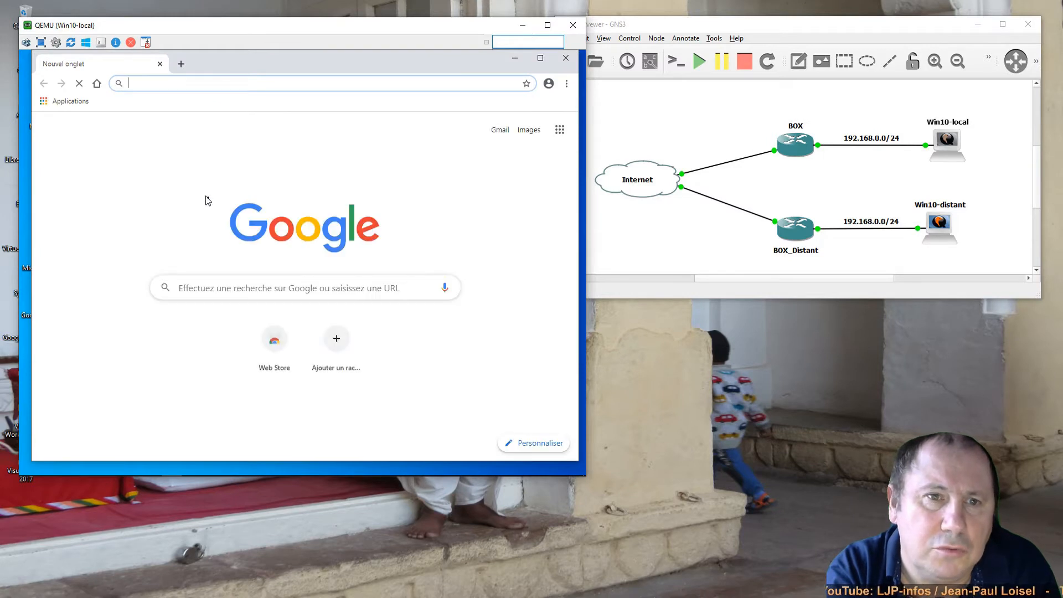
- Search Google for 'download teamviewer'
click(248, 280)
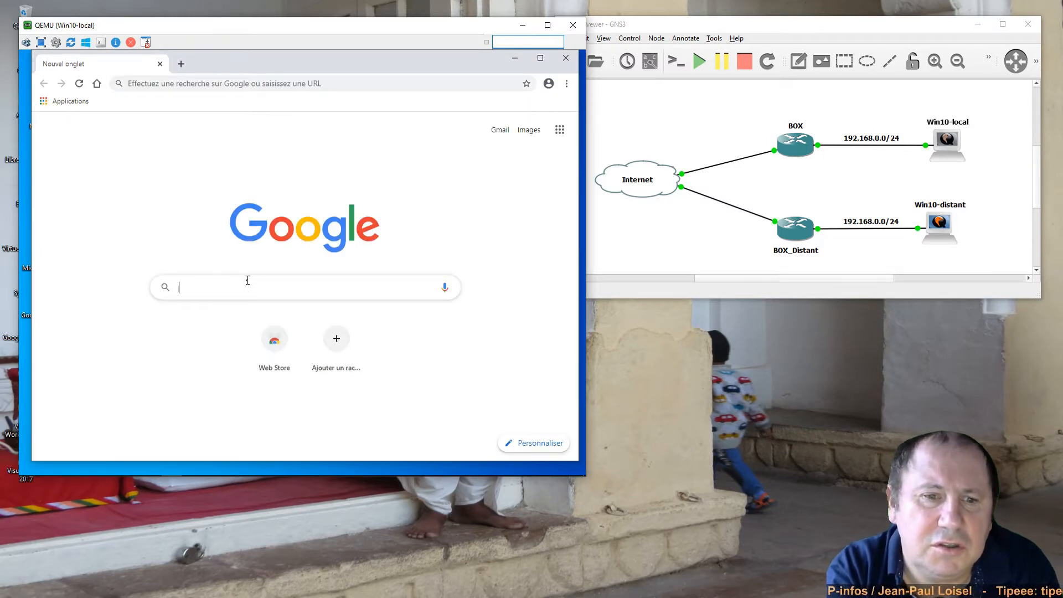
text(downloa)
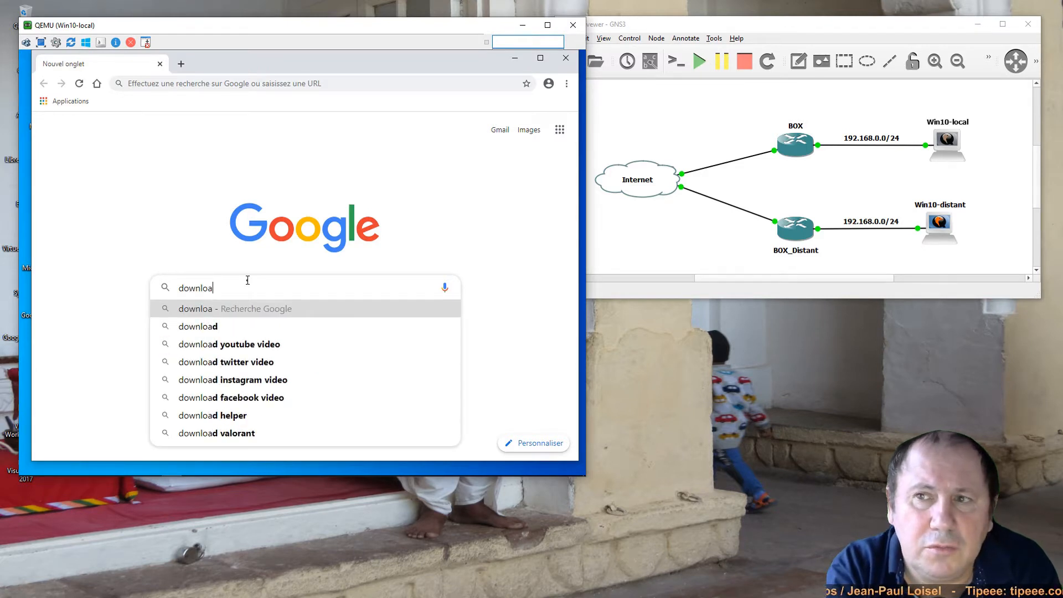
text(d team)
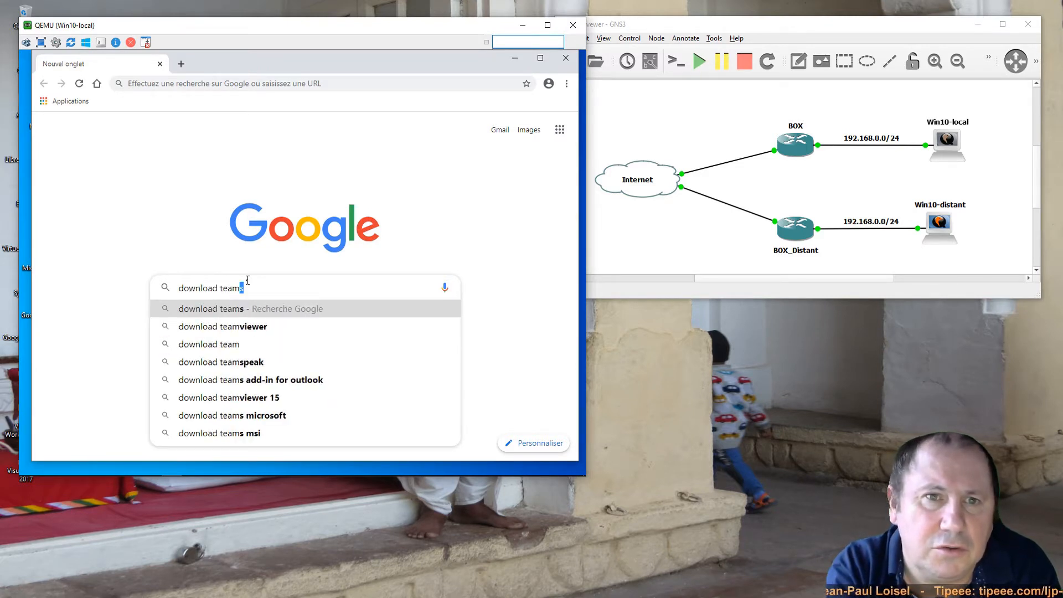
text(viewer)
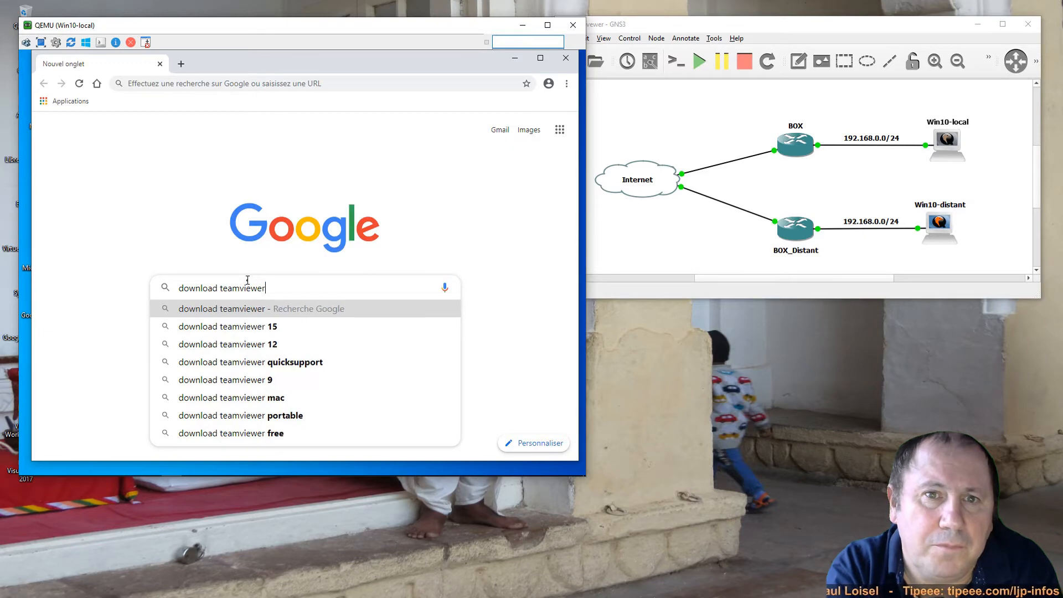
key(Return)
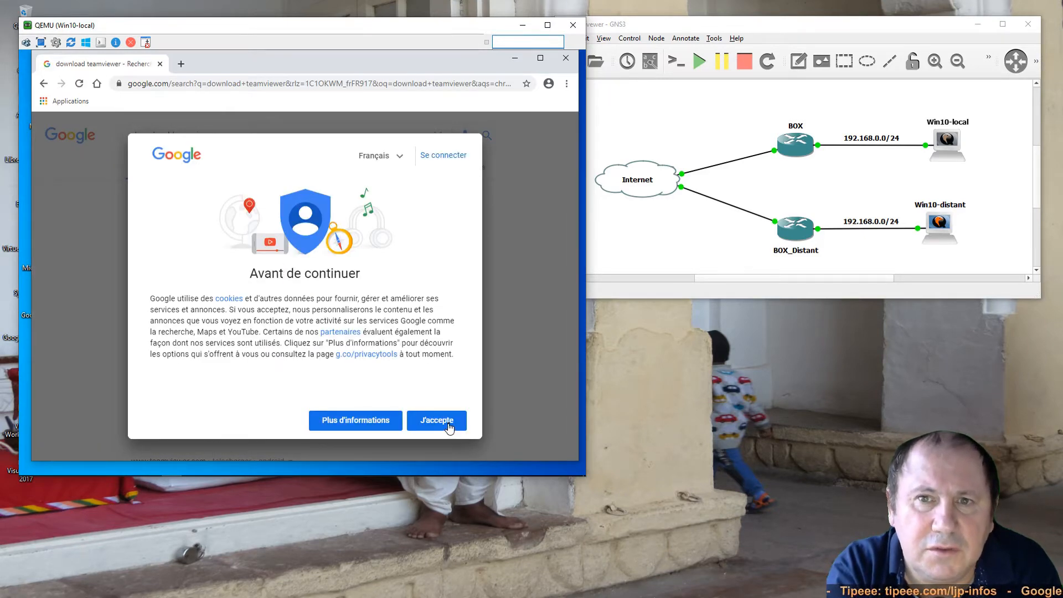
- Accept Google's consent, open the official TeamViewer site, allow cookies and start the free download
click(437, 420)
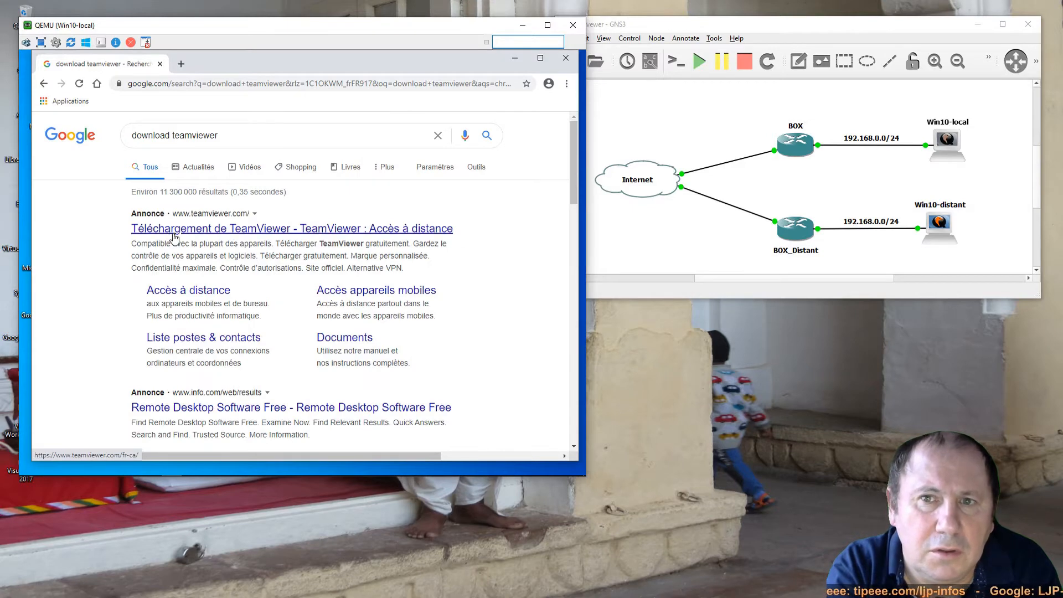
click(305, 231)
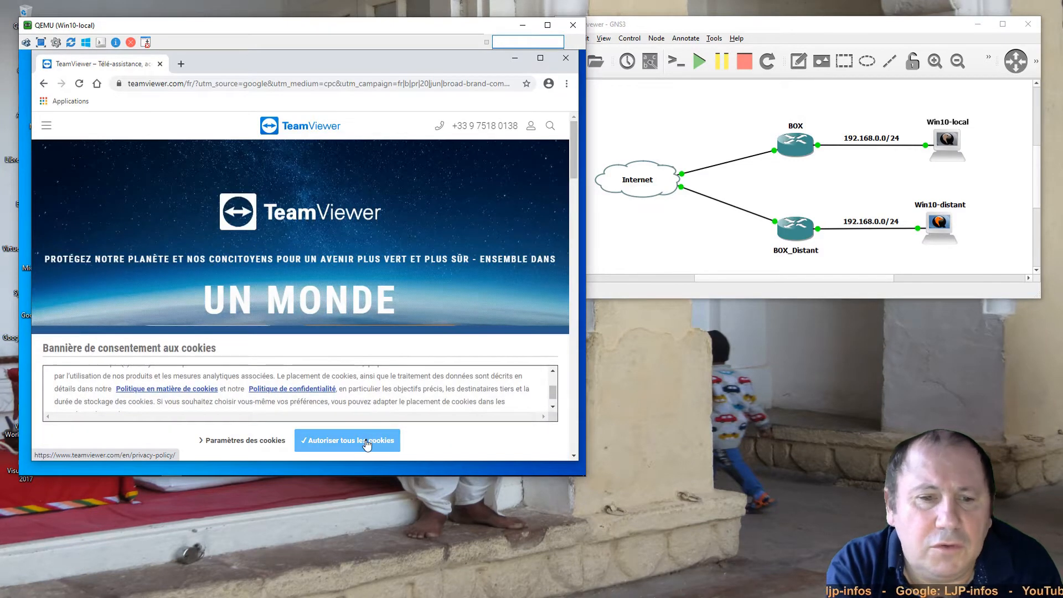
click(366, 443)
scroll(347, 396, down, 2)
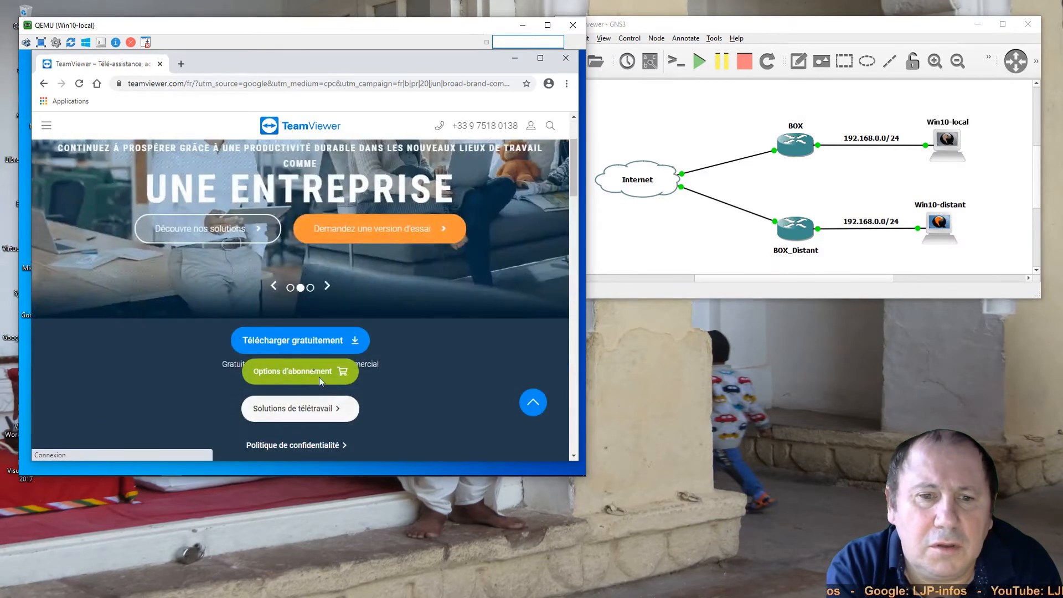
click(297, 341)
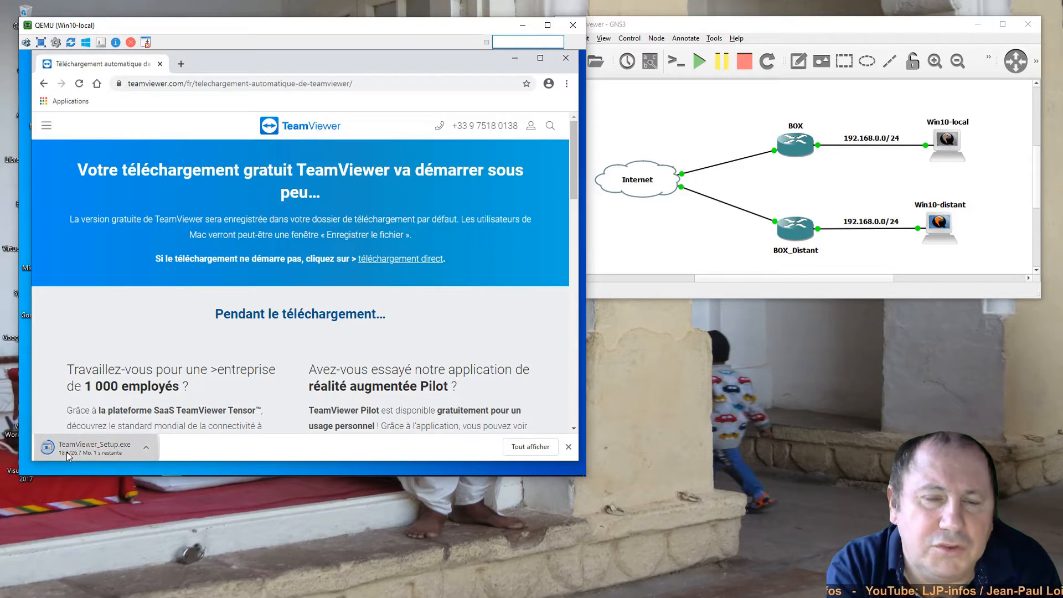
- Run the downloaded TeamViewer_Setup.exe with Exécuter and close Chrome
click(66, 451)
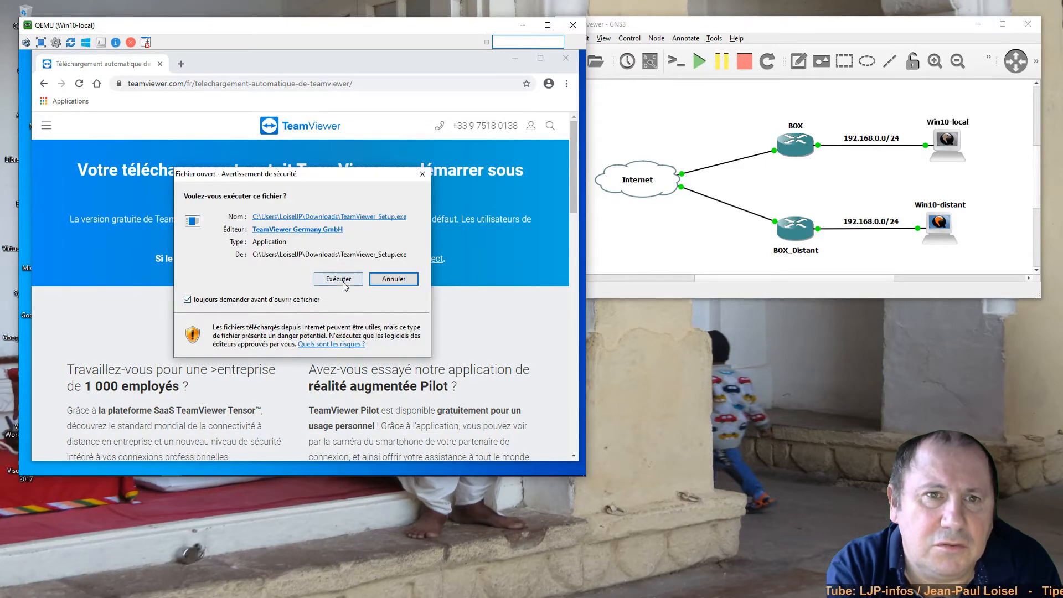
click(342, 281)
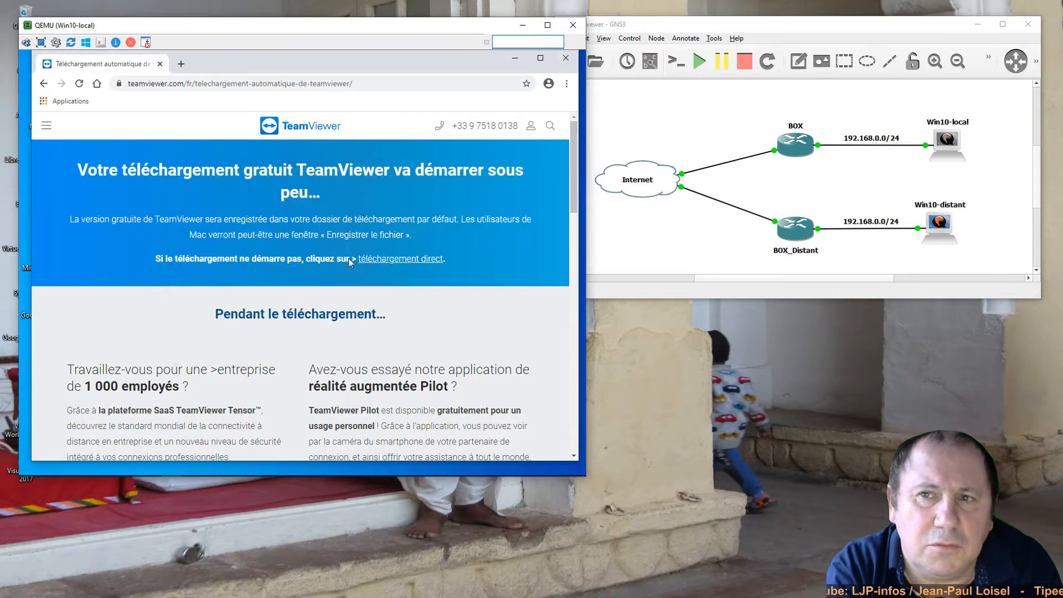
click(567, 58)
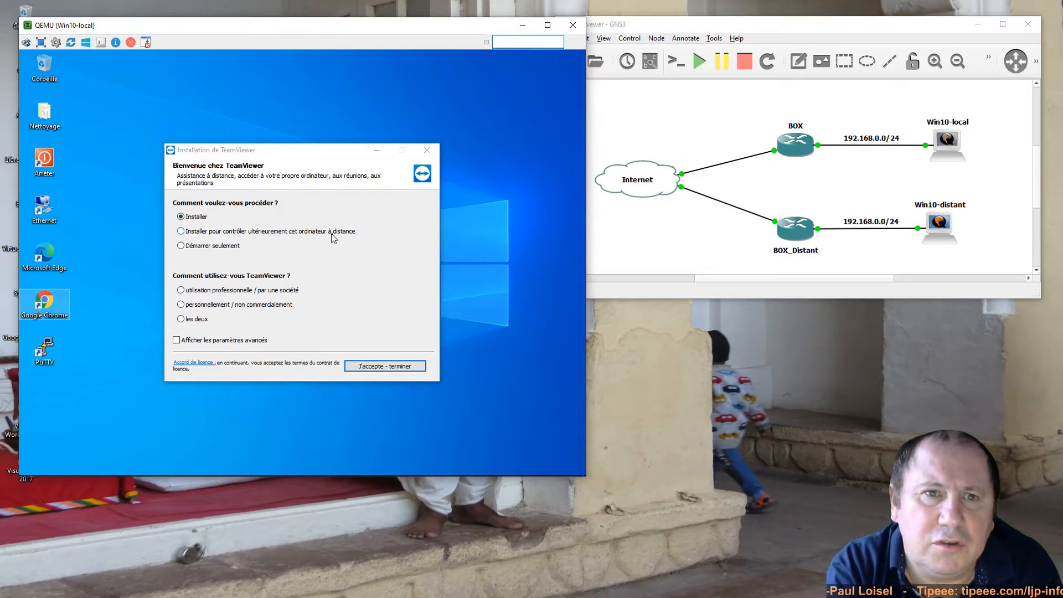
- Install TeamViewer with the Installer option for personal, non-commercial use, approving the UAC prompt
click(201, 250)
click(190, 221)
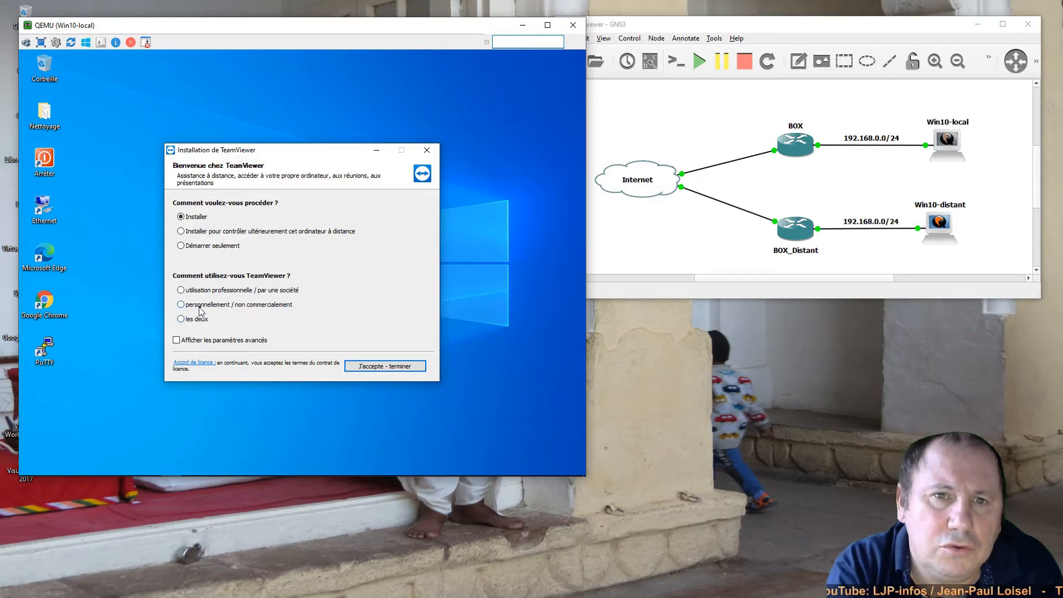
click(210, 306)
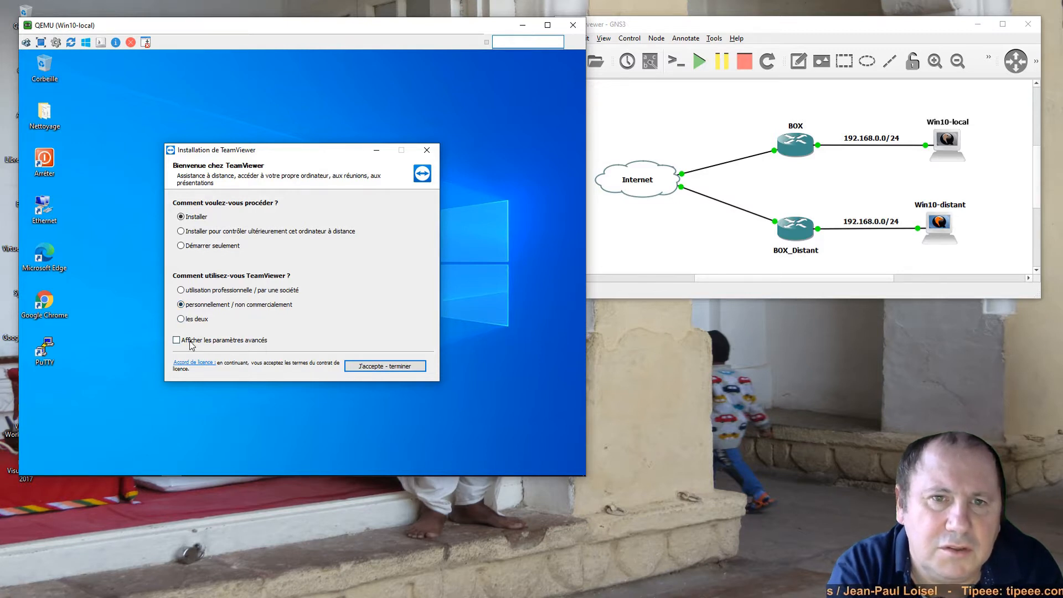
click(386, 370)
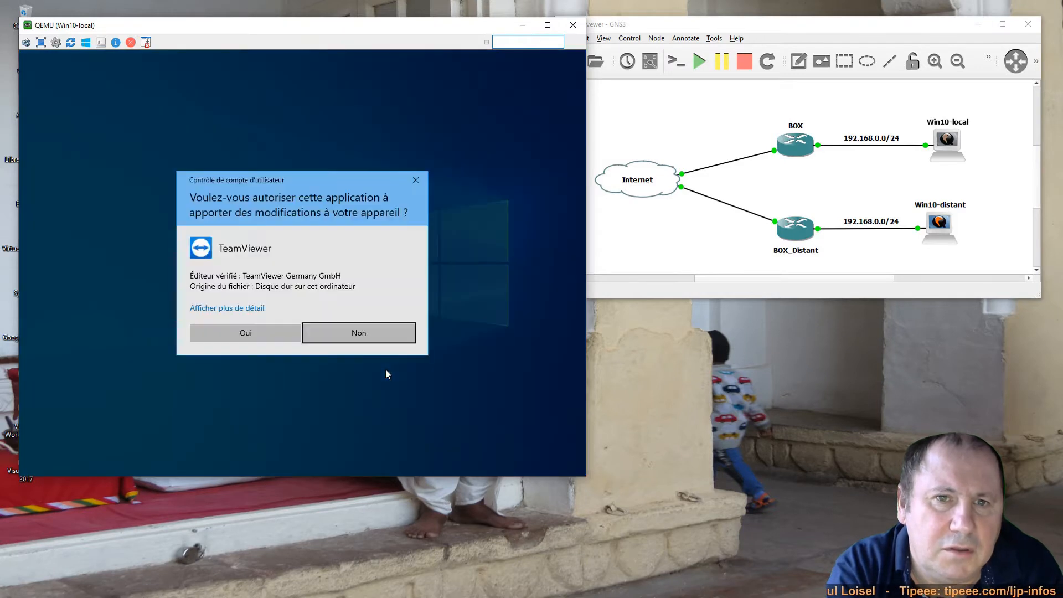
click(267, 335)
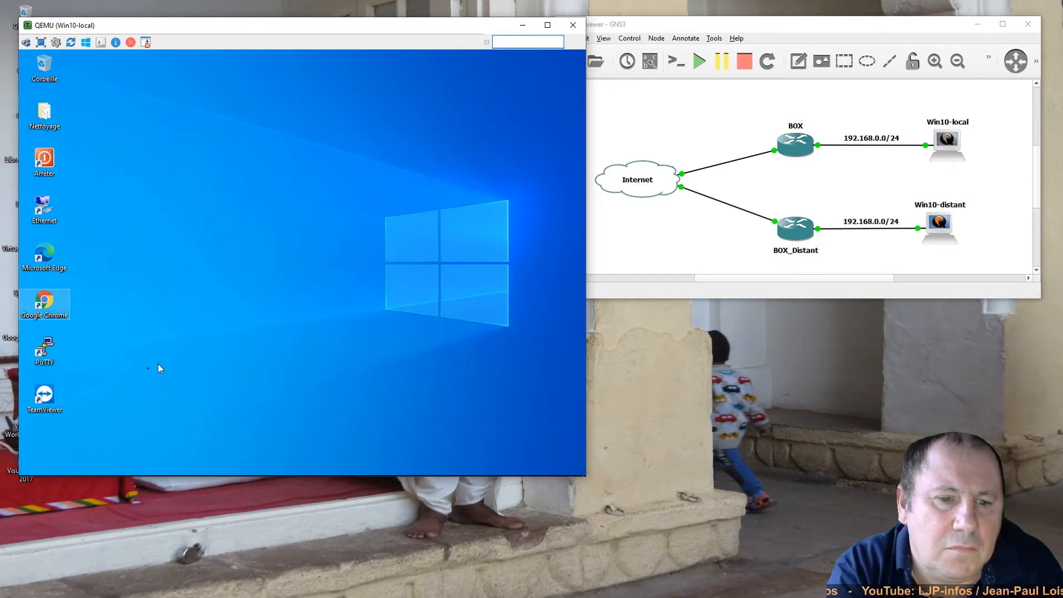
- Launch TeamViewer on Win10-local and close the documentation page that opens
double_click(45, 397)
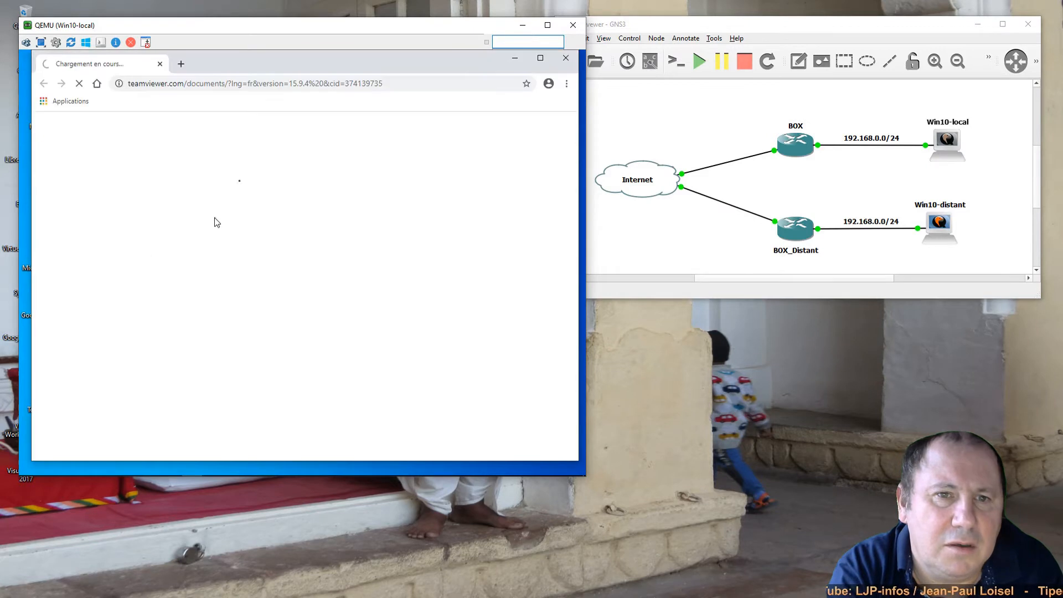
click(565, 57)
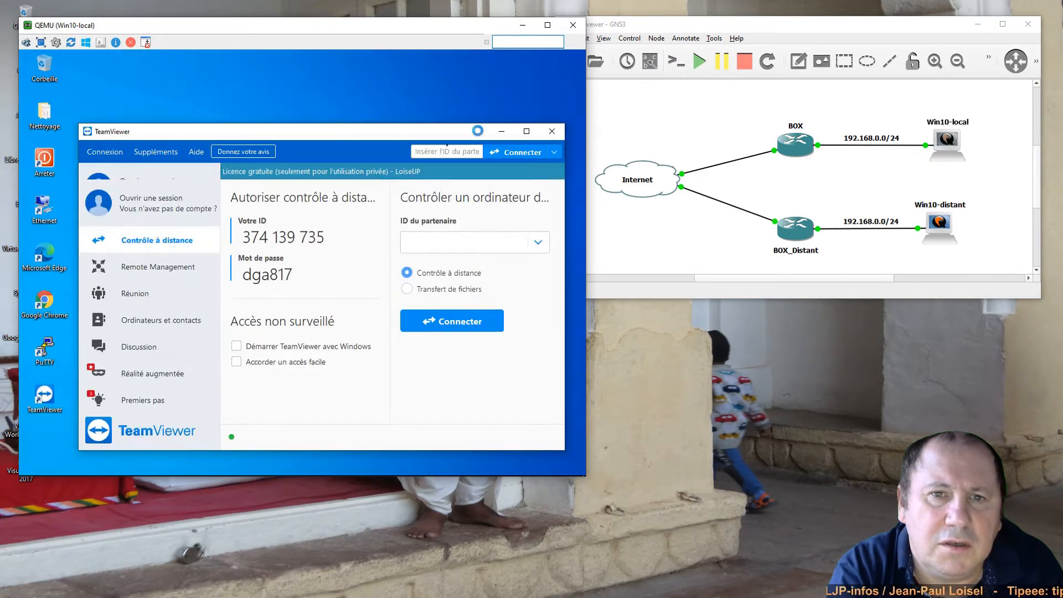
drag(315, 132, 305, 82)
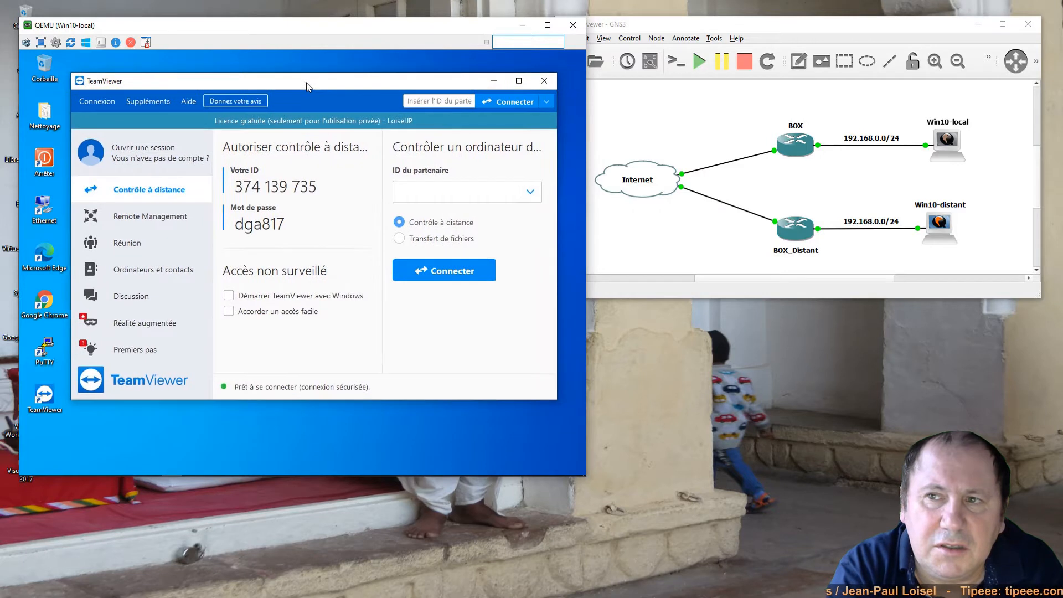
- Select Win10-local's TeamViewer ID and password, then open the Win10-distant console
double_click(233, 186)
drag(269, 187, 317, 187)
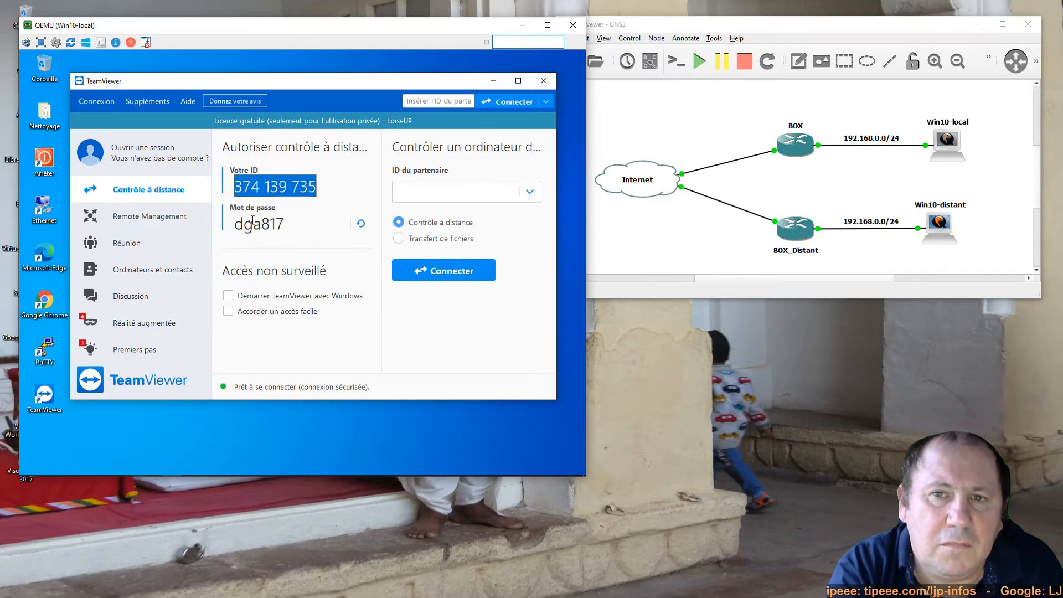
drag(234, 224, 286, 227)
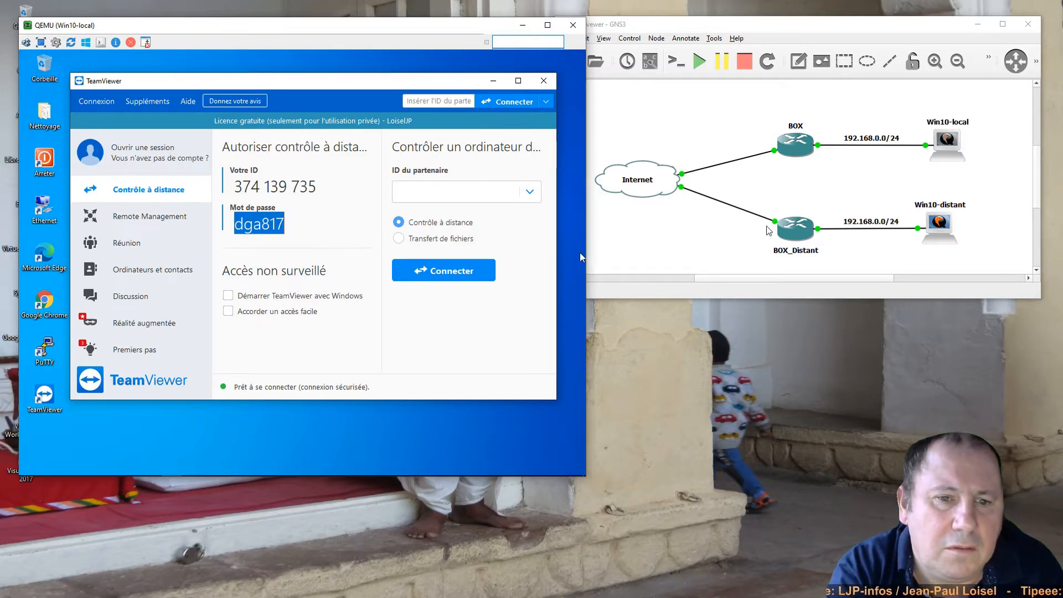
click(939, 227)
double_click(939, 228)
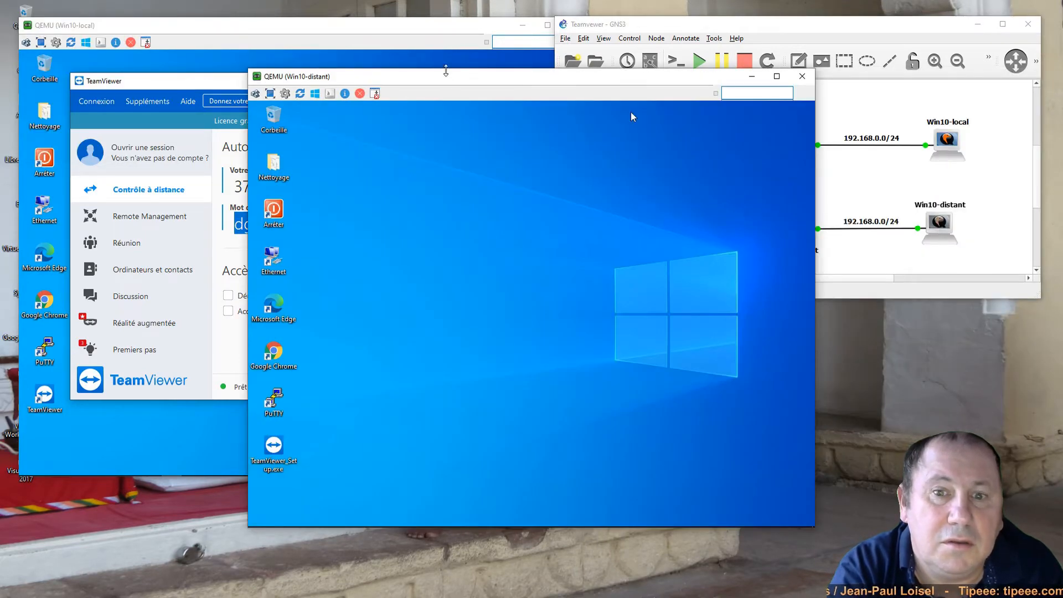
- Run the TeamViewer setup on Win10-distant in Démarrer seulement, personal non-commercial mode
drag(450, 80, 666, 136)
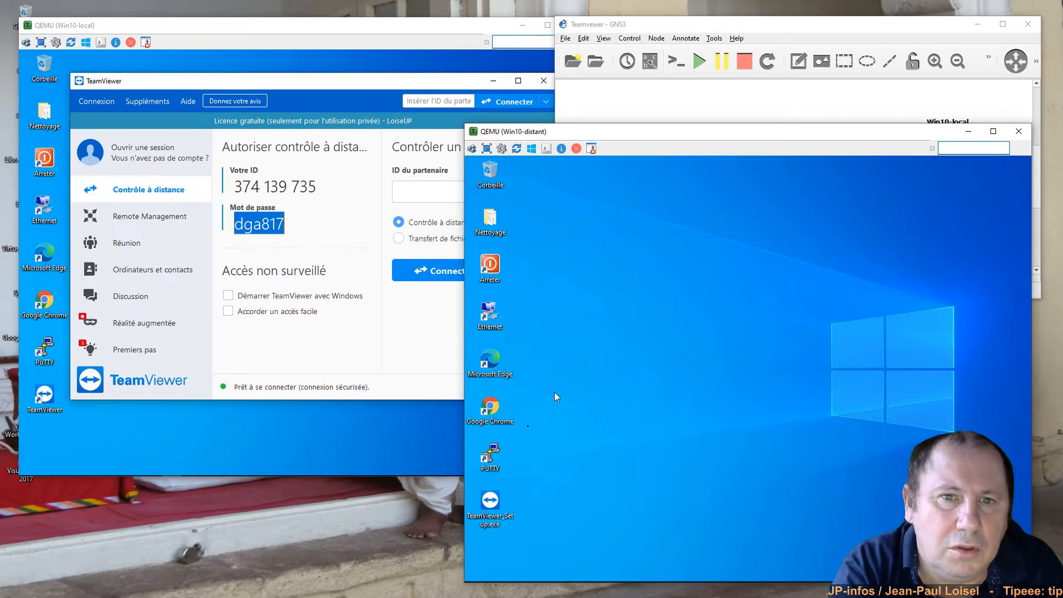
double_click(486, 504)
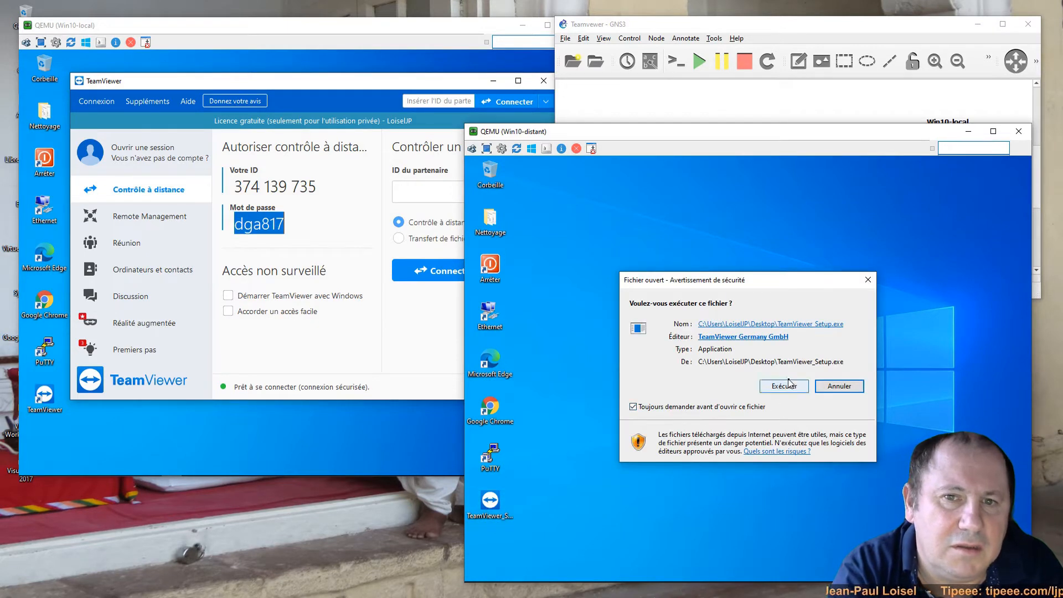
click(790, 383)
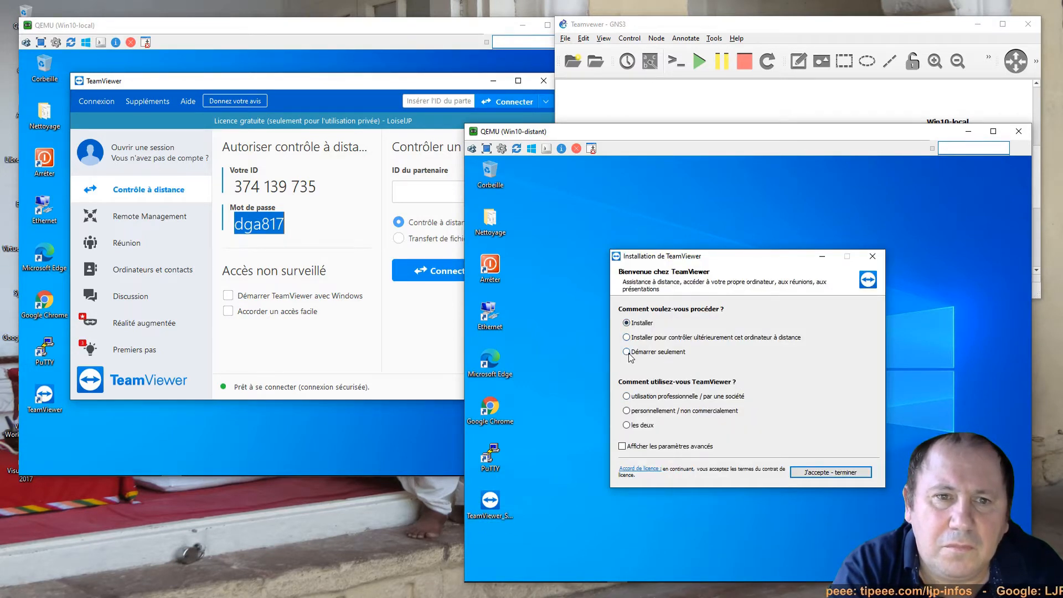
click(627, 352)
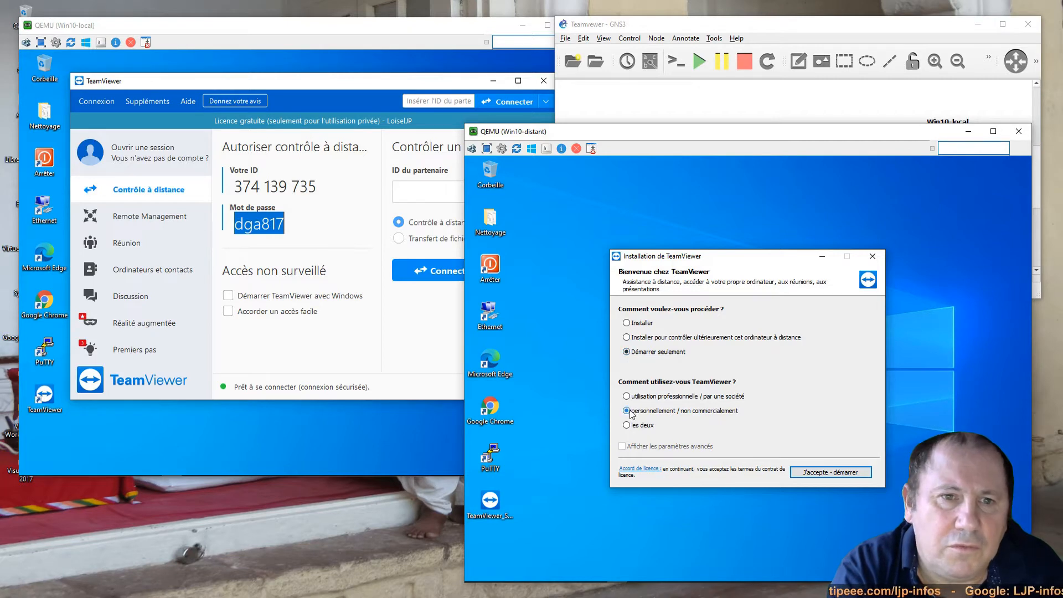
click(822, 473)
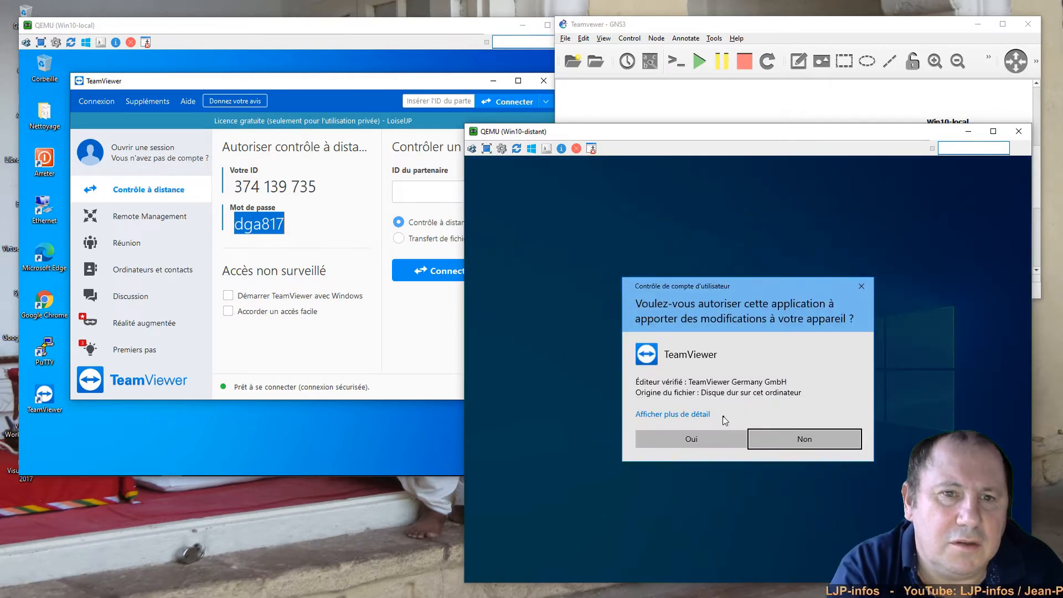
- Approve TeamViewer's UAC prompt with Oui and close the TeamViewer documents page in Chrome
click(687, 439)
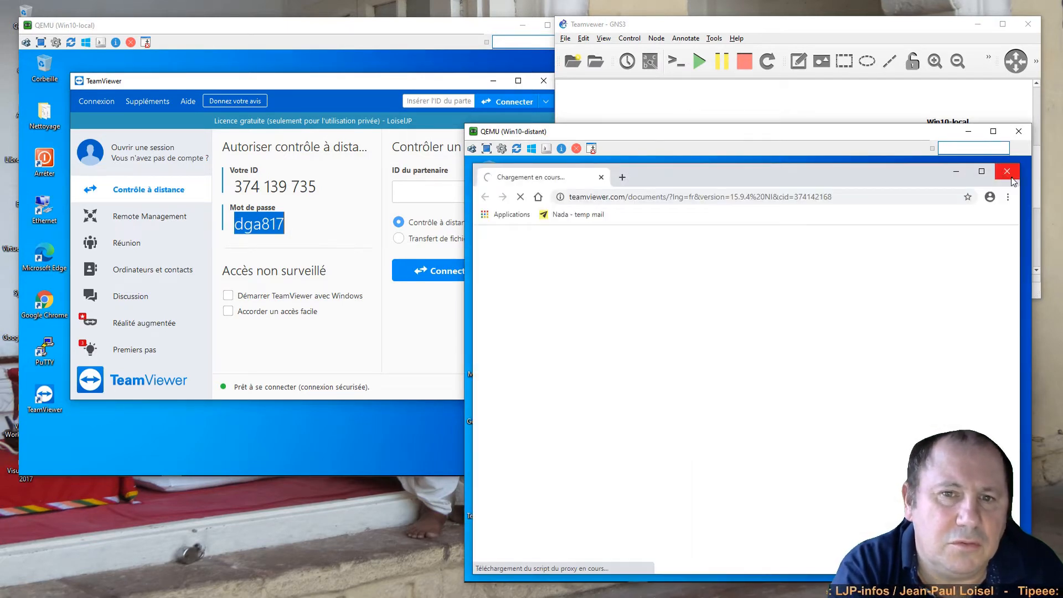
click(1006, 172)
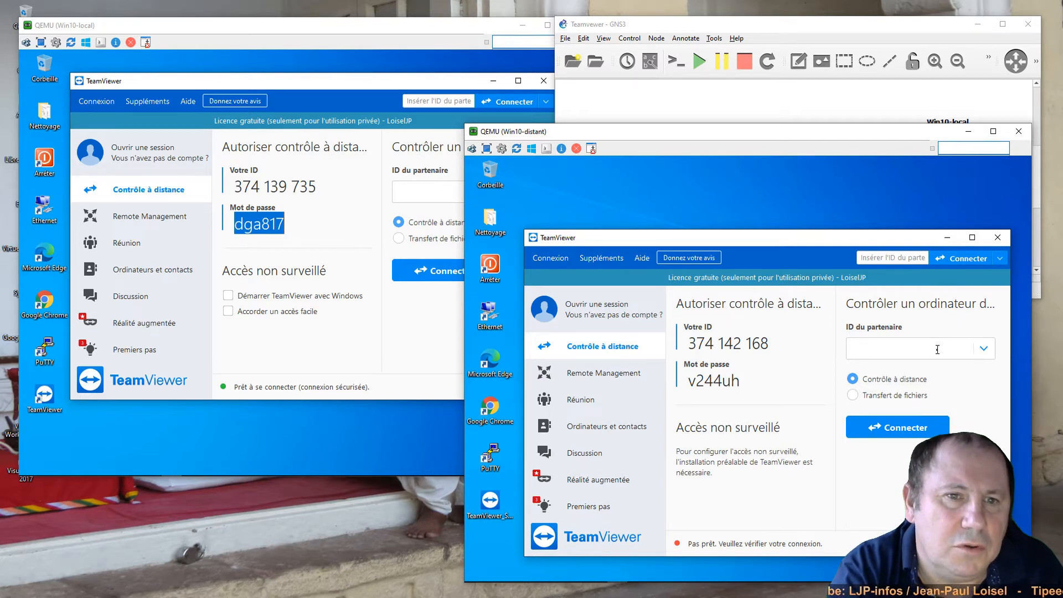
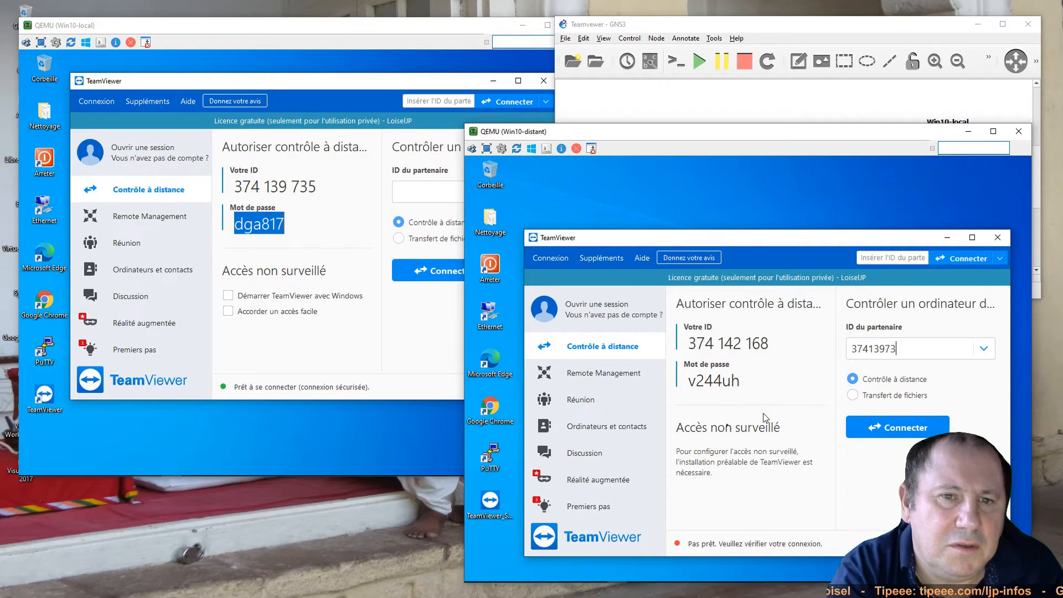
- Enter Win10-local's TeamViewer ID as partner, try connecting, and dismiss the failure message
click(908, 437)
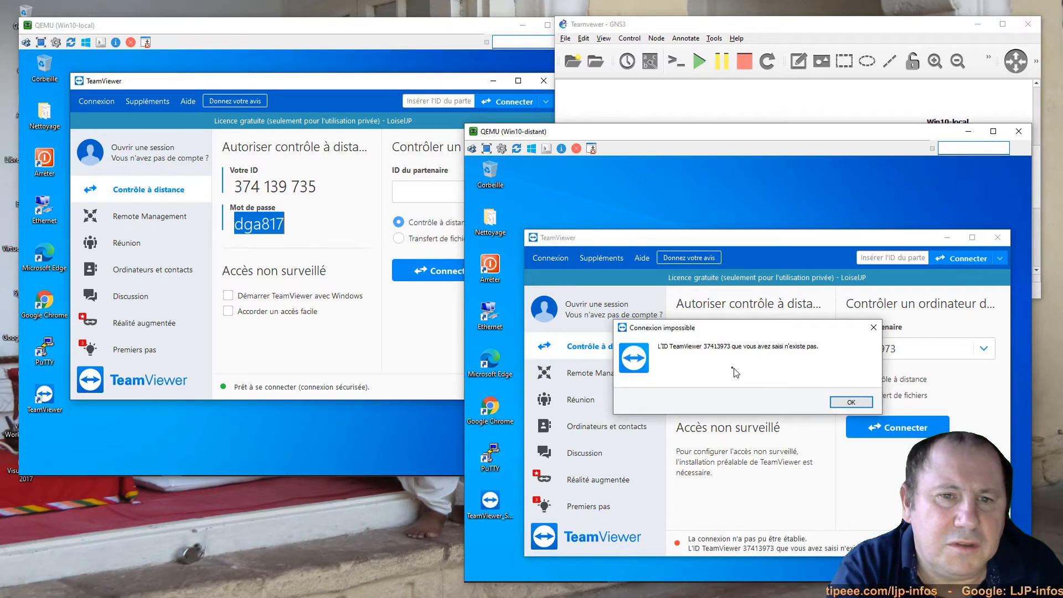
click(851, 402)
- Append the missing digit 5 to the partner ID, connect, and enter the partner's password
click(920, 351)
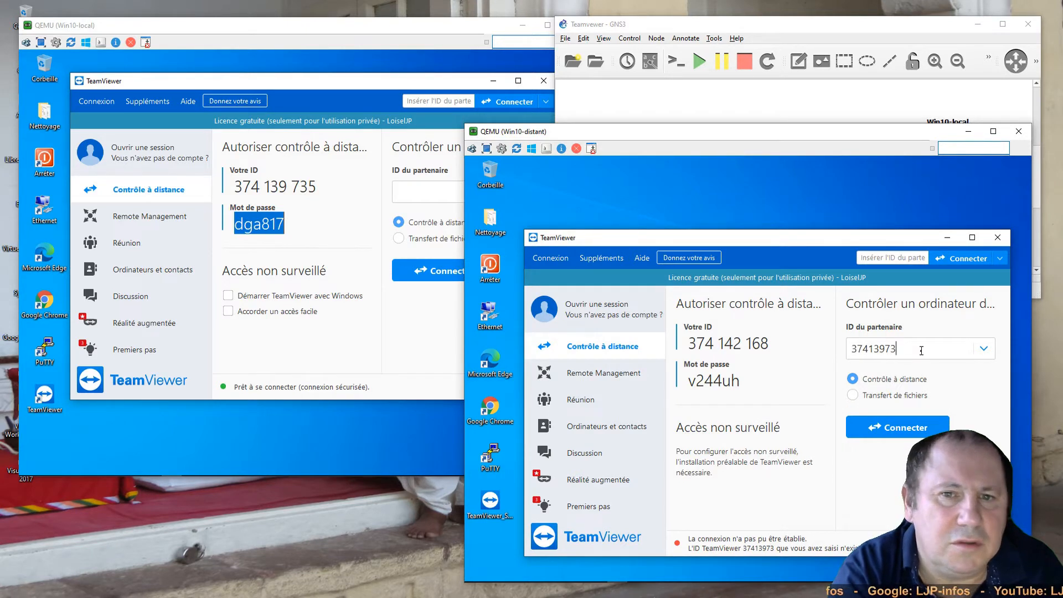
key(shift)
key(shift)
key(shift)
key(shift)
key(shift)
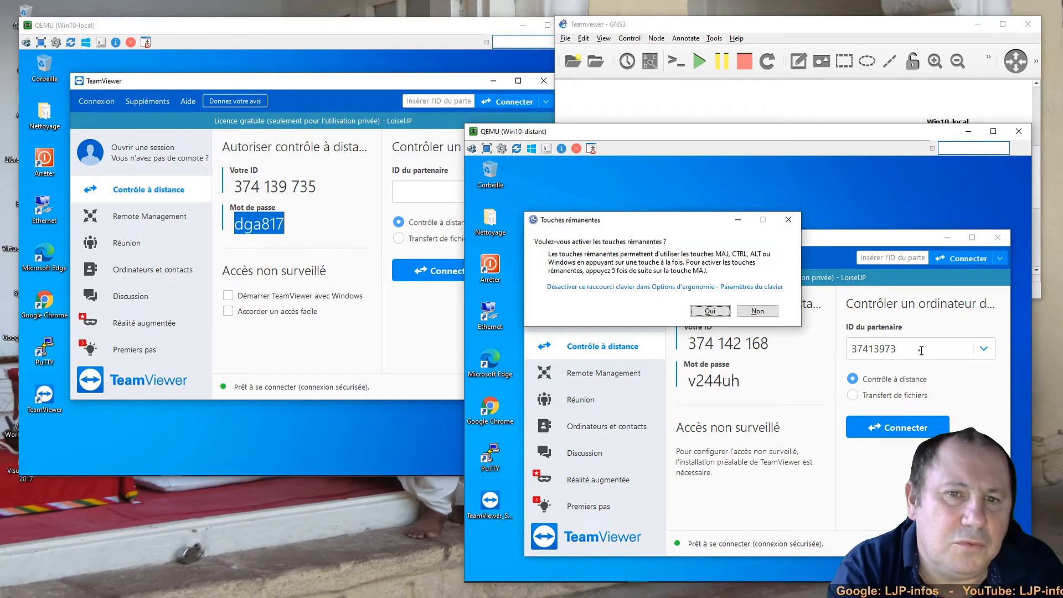
click(710, 311)
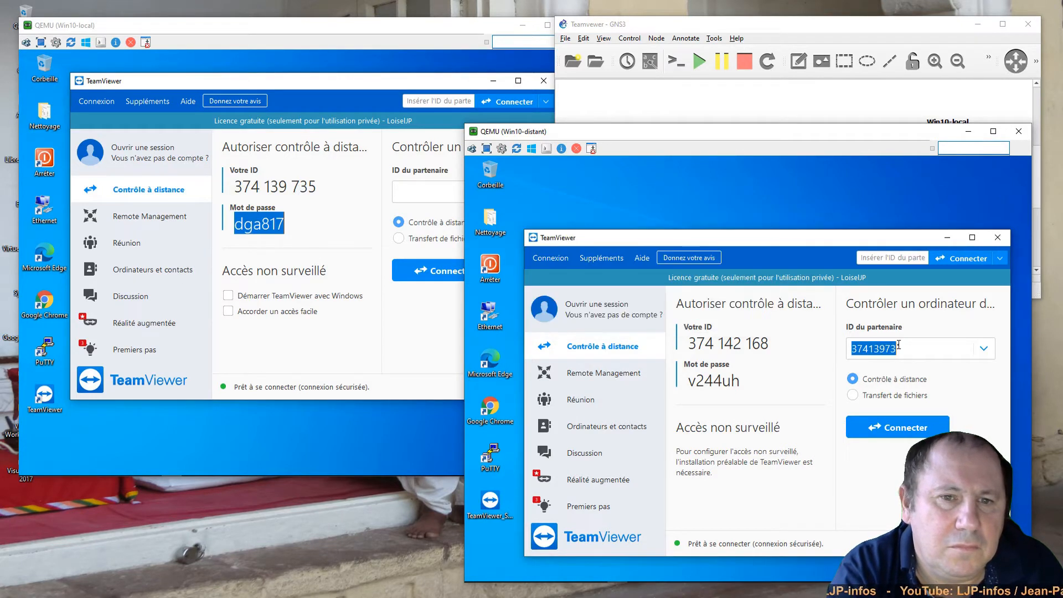
click(915, 349)
text(5)
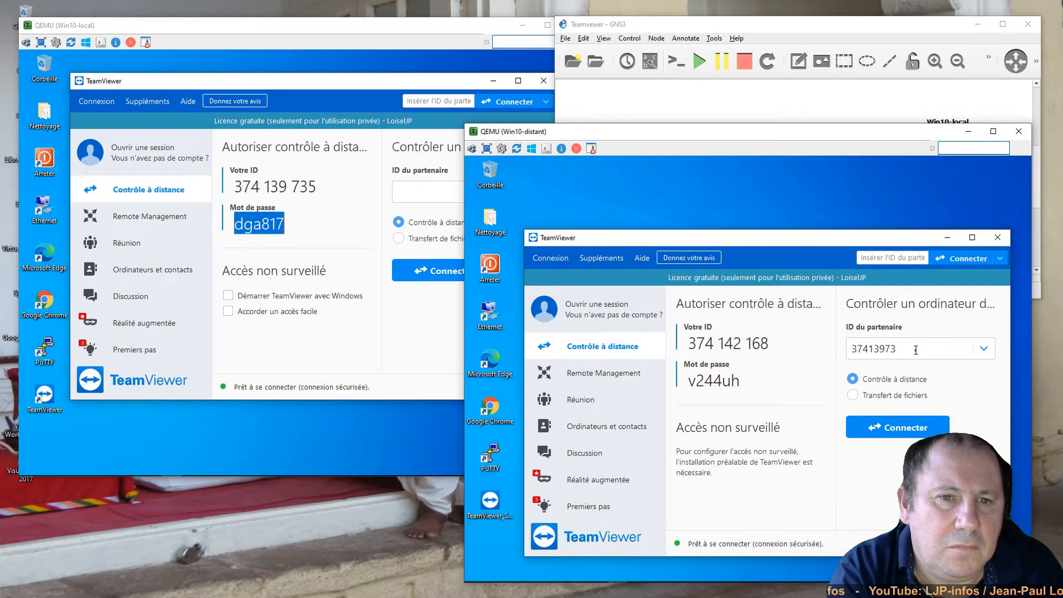
click(899, 436)
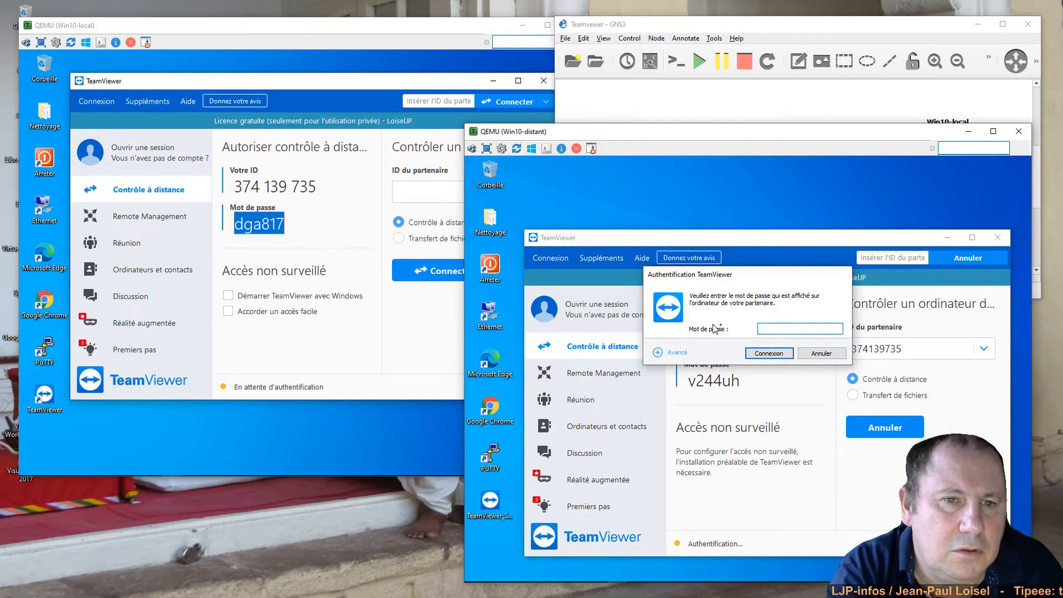
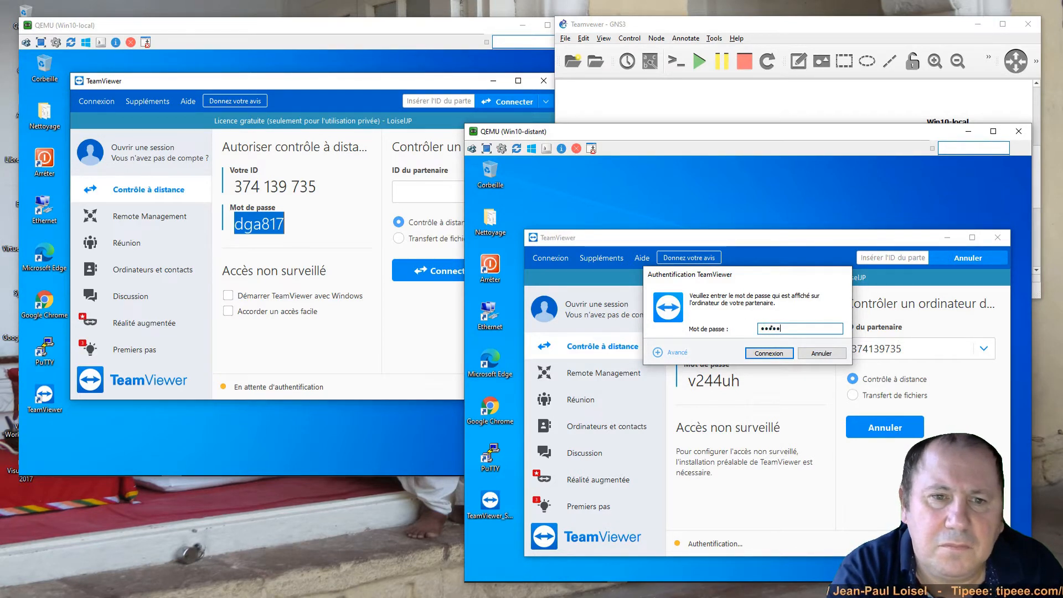
click(768, 355)
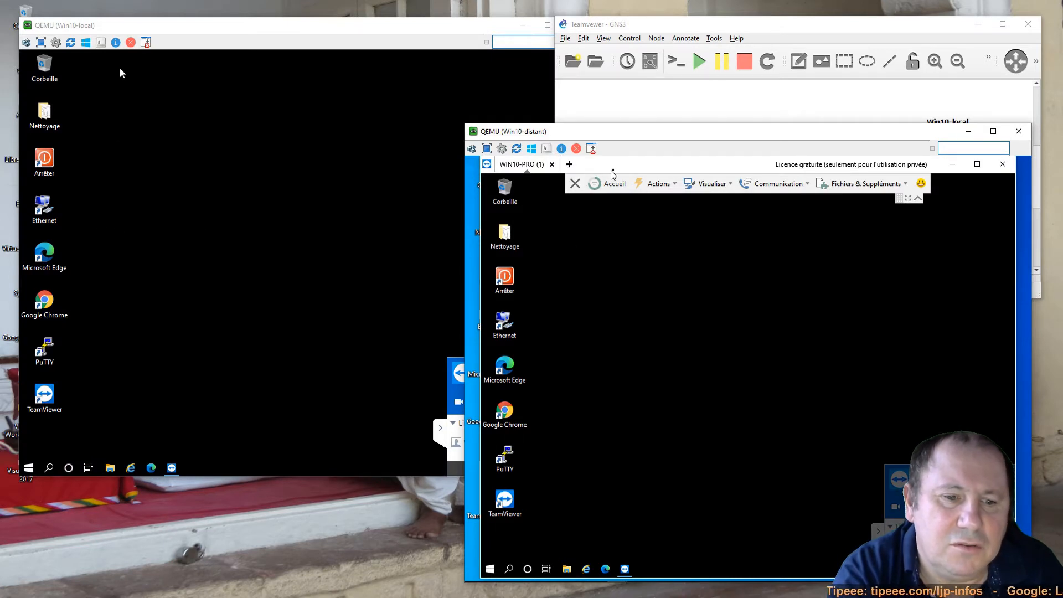
- Drag the remote session window down so Win10-local's full desktop and taskbar show
mouse_move(619, 169)
mouse_down()
mouse_move(618, 221)
mouse_move(728, 219)
mouse_move(612, 167)
mouse_move(757, 222)
mouse_move(769, 258)
mouse_move(752, 424)
mouse_move(733, 464)
mouse_move(622, 159)
mouse_up()
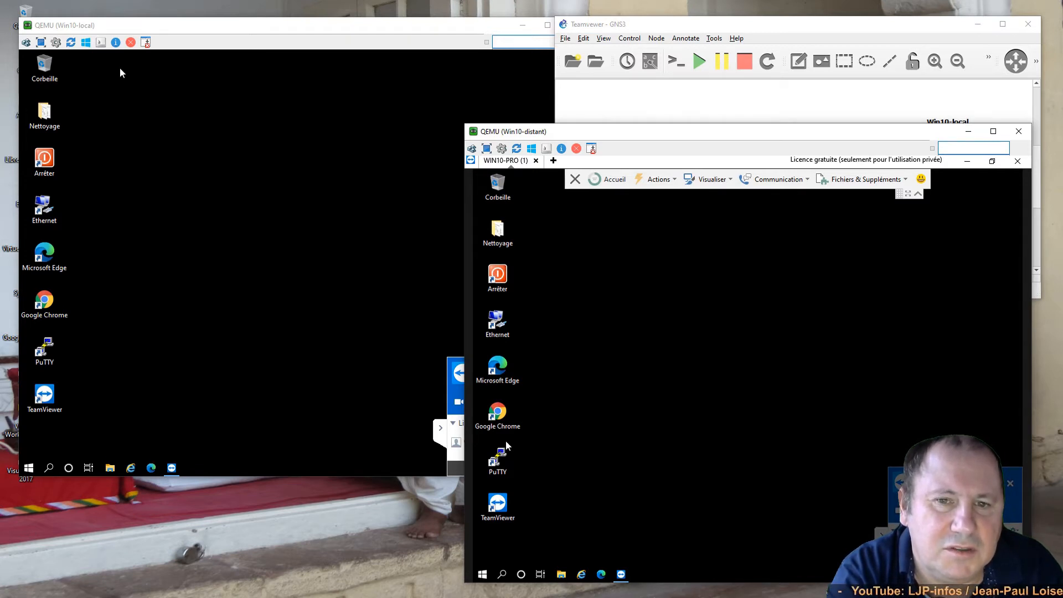
click(498, 459)
double_click(500, 460)
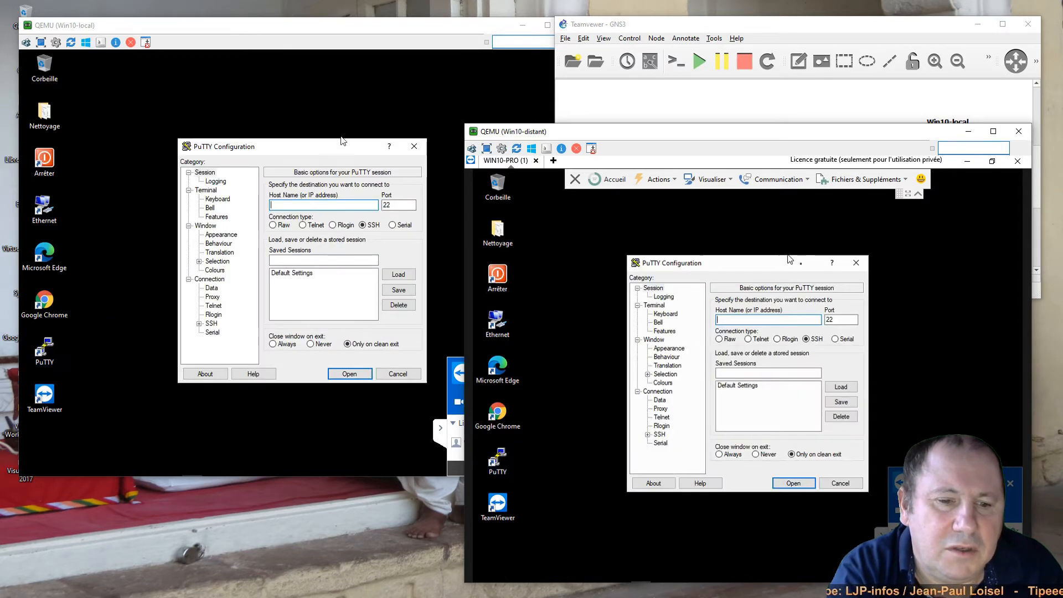
click(856, 264)
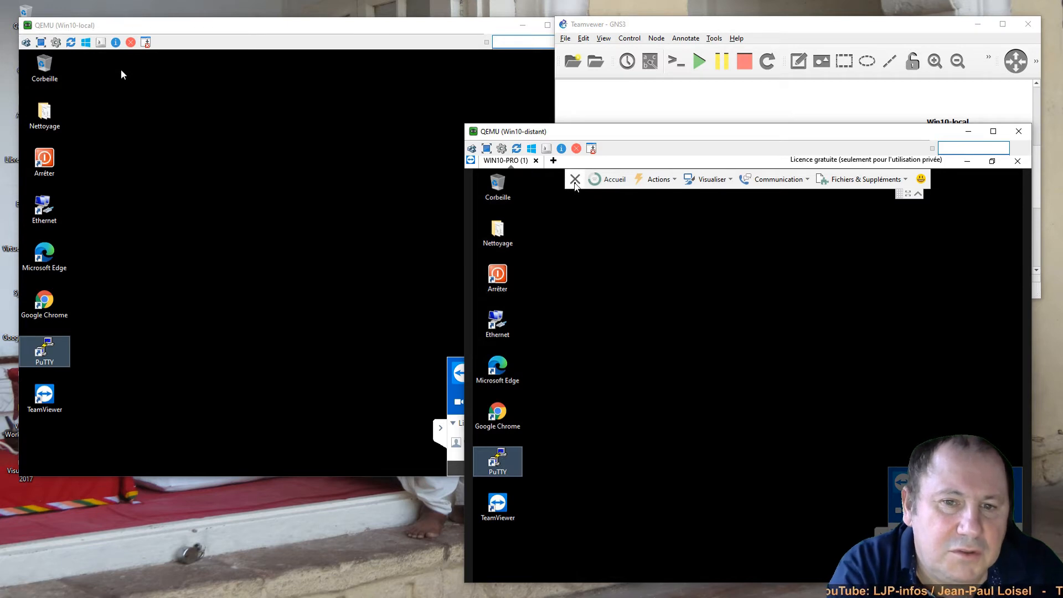
- End the remote session, close TeamViewer, and run TeamViewer_Setup.exe again
click(574, 179)
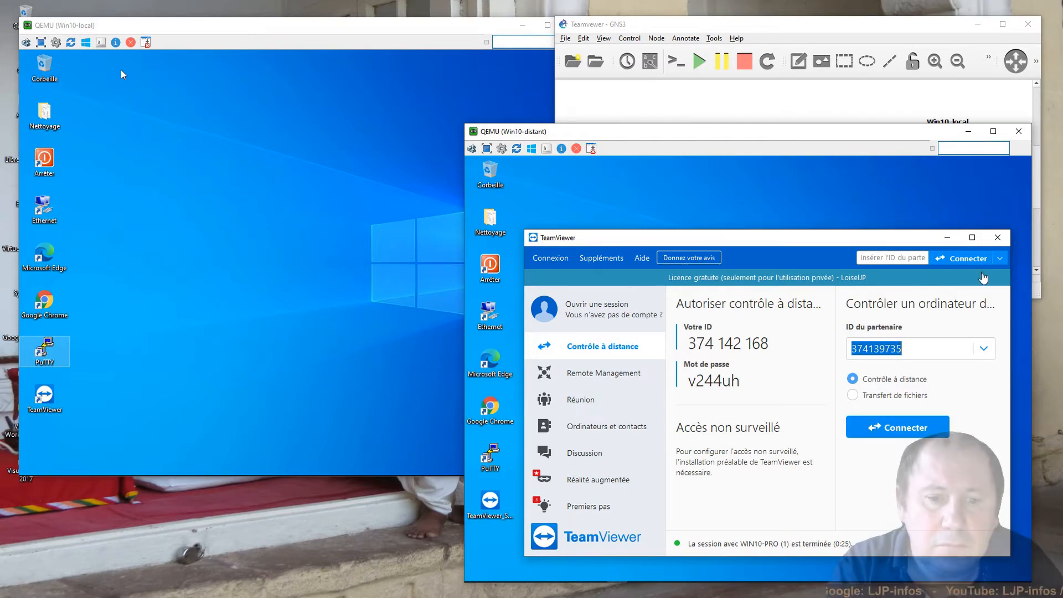
click(997, 237)
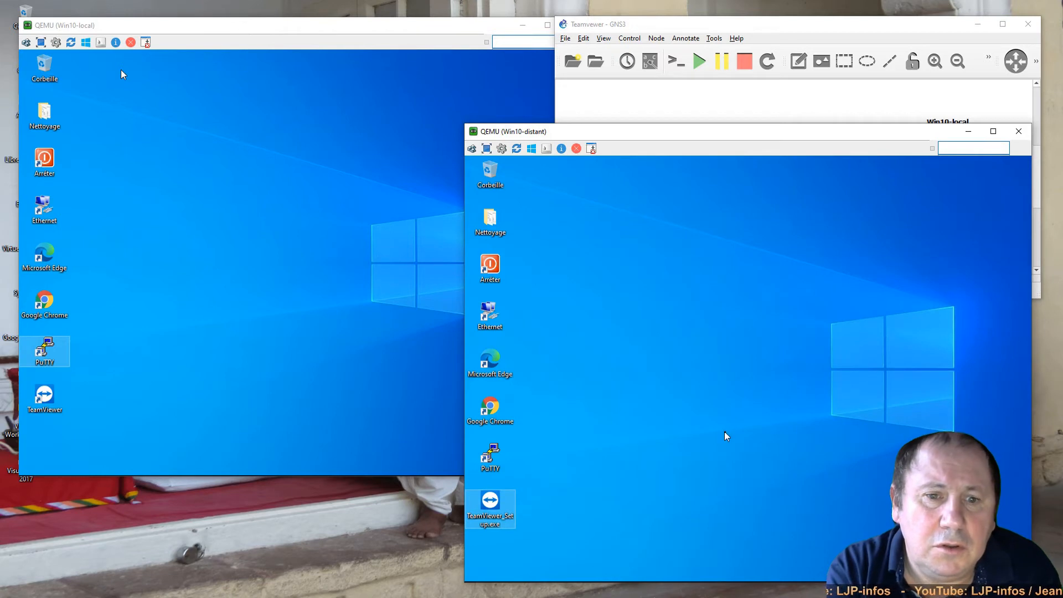
double_click(490, 501)
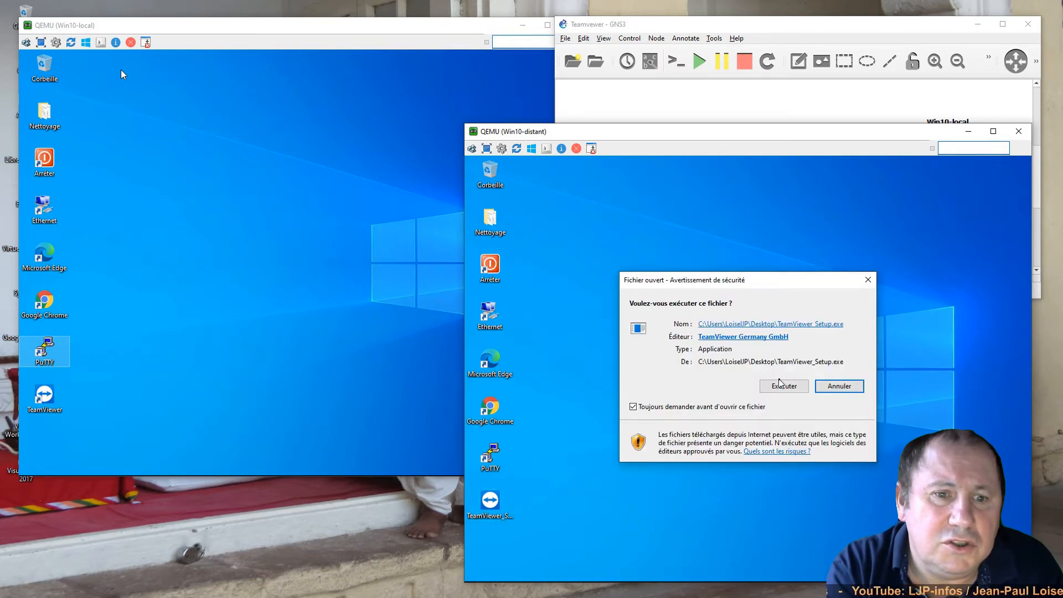
click(782, 386)
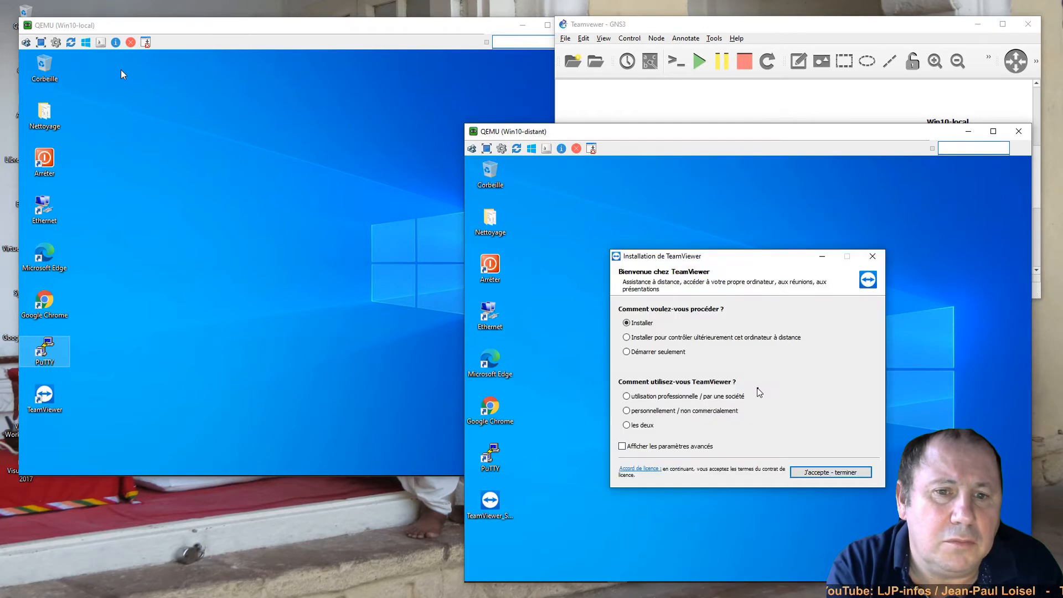
- Install TeamViewer for personal, non-commercial use, approve UAC, and open the installed copy
click(647, 410)
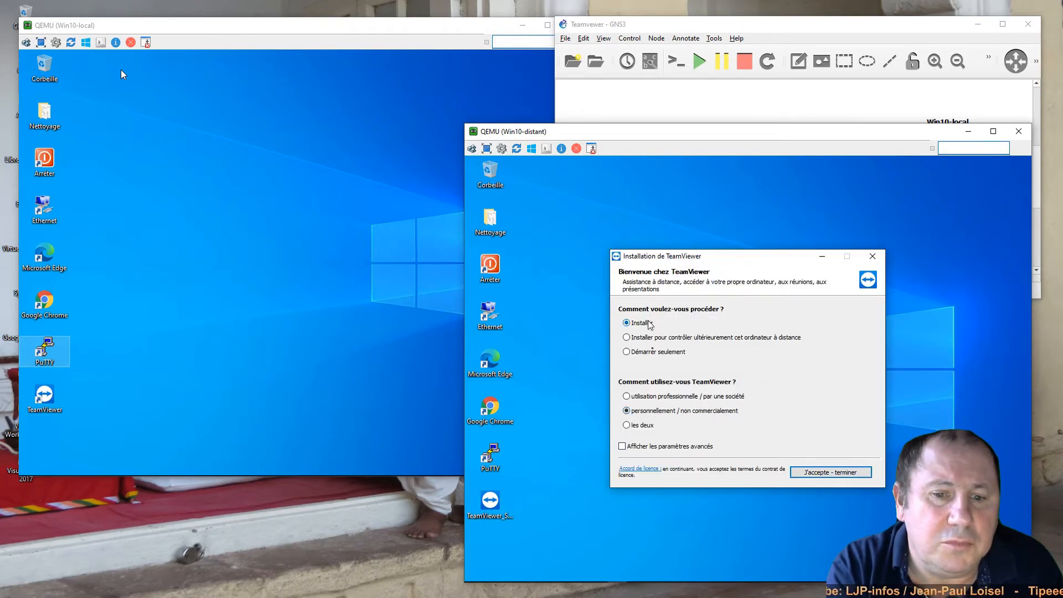
click(839, 472)
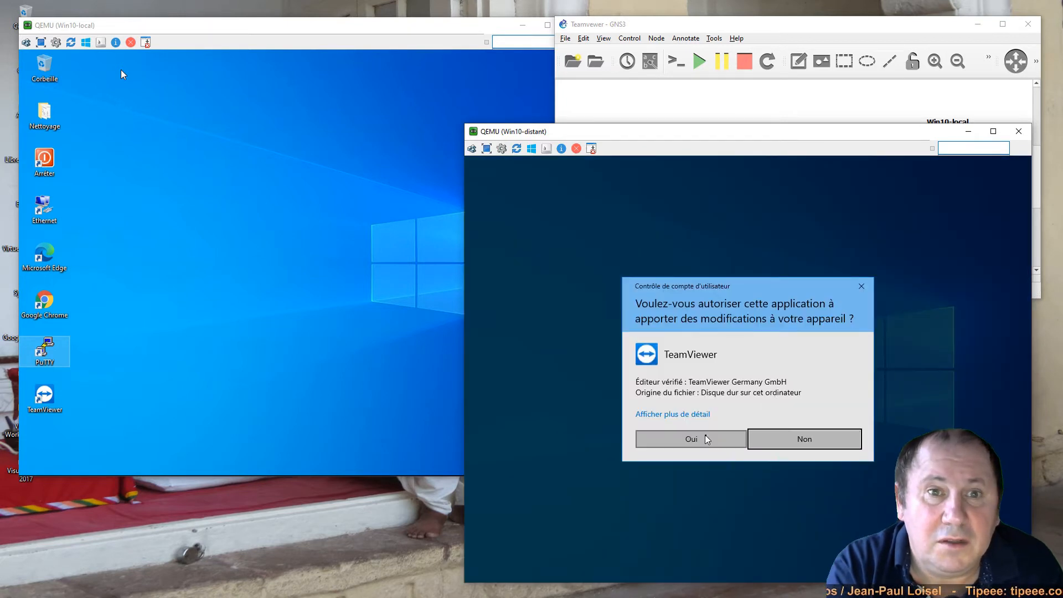
click(705, 435)
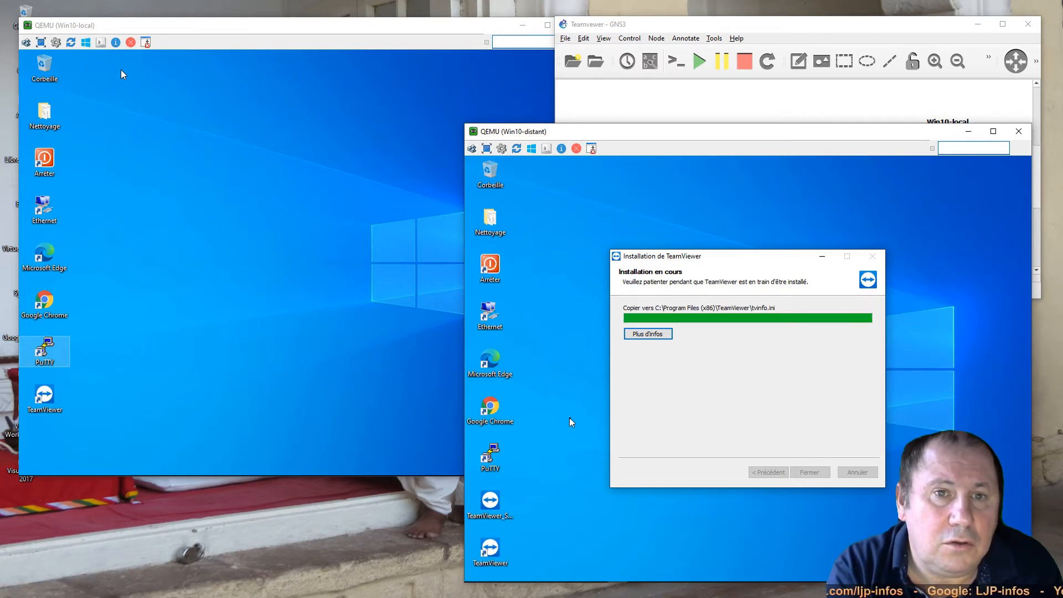
double_click(485, 554)
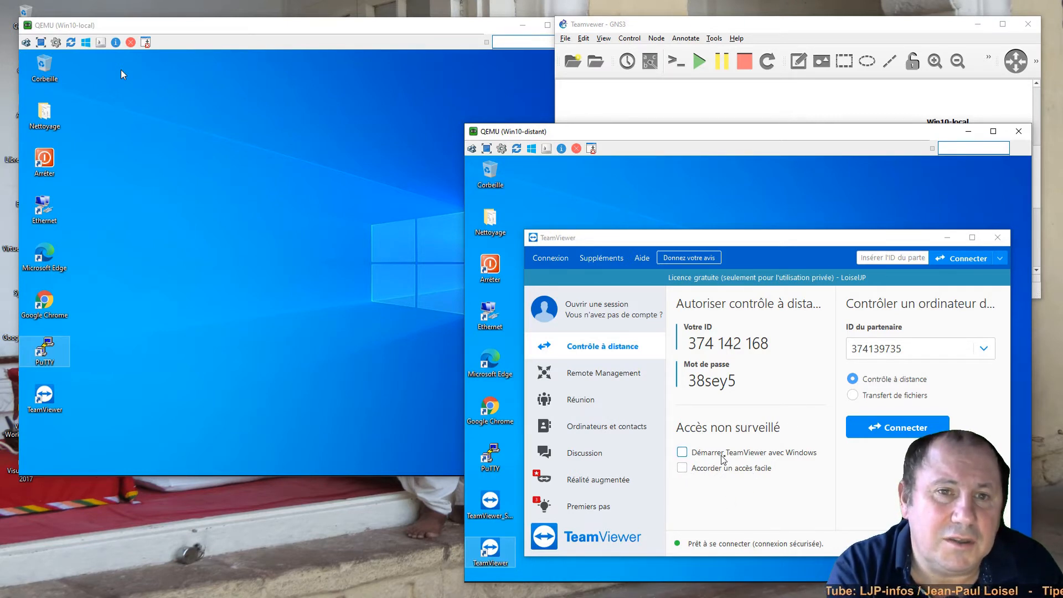
- Start creating a new TeamViewer account from the easy-access setup
click(681, 468)
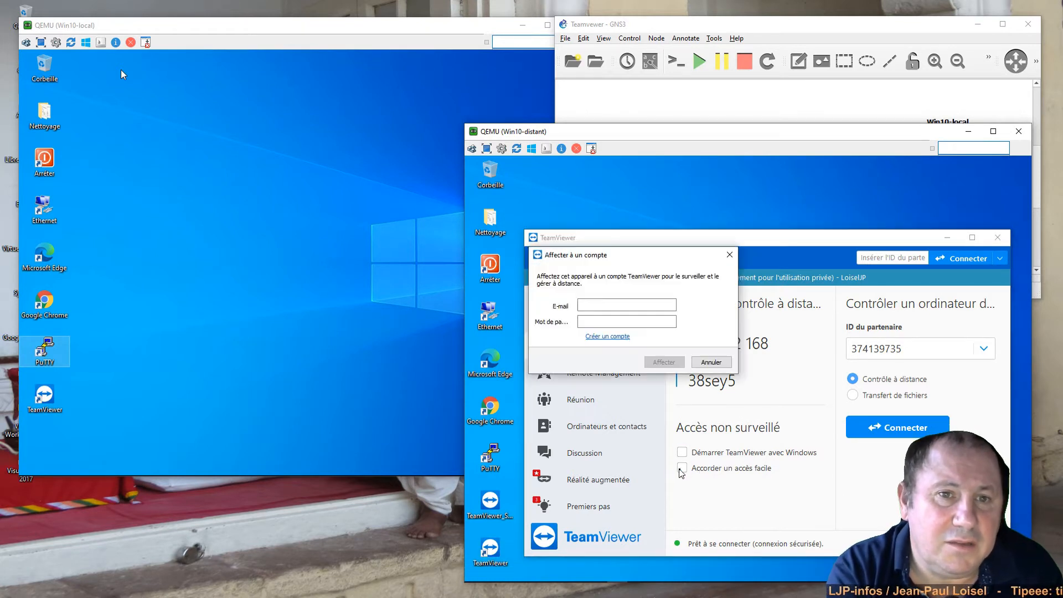
click(607, 336)
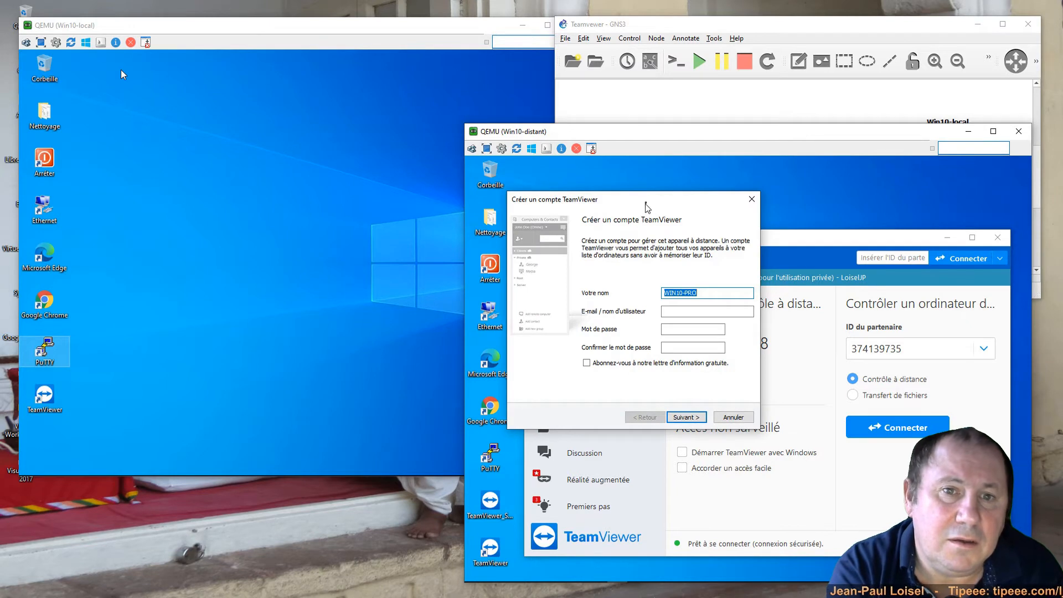
drag(642, 206, 858, 191)
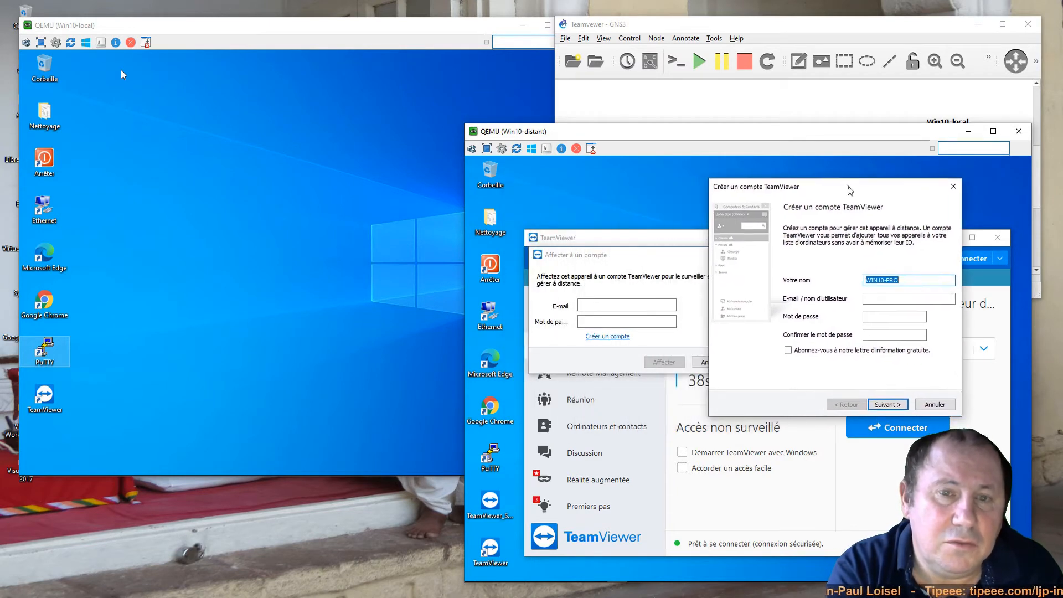
- Replace WIN10-PRO in Votre nom with the account name, then launch Google Chrome
click(928, 279)
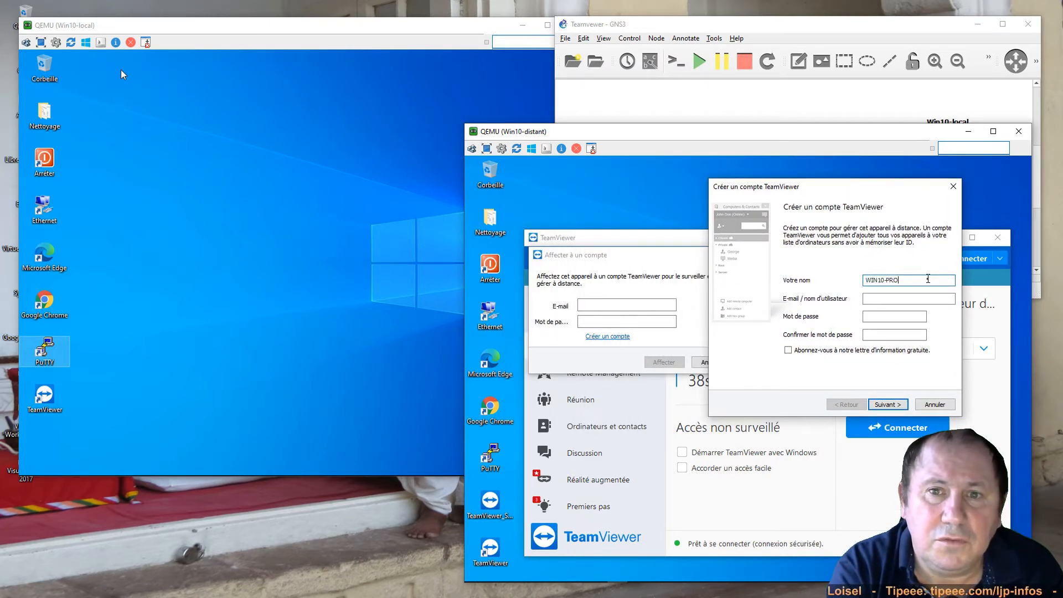
drag(928, 279, 850, 278)
text(LJP6infos)
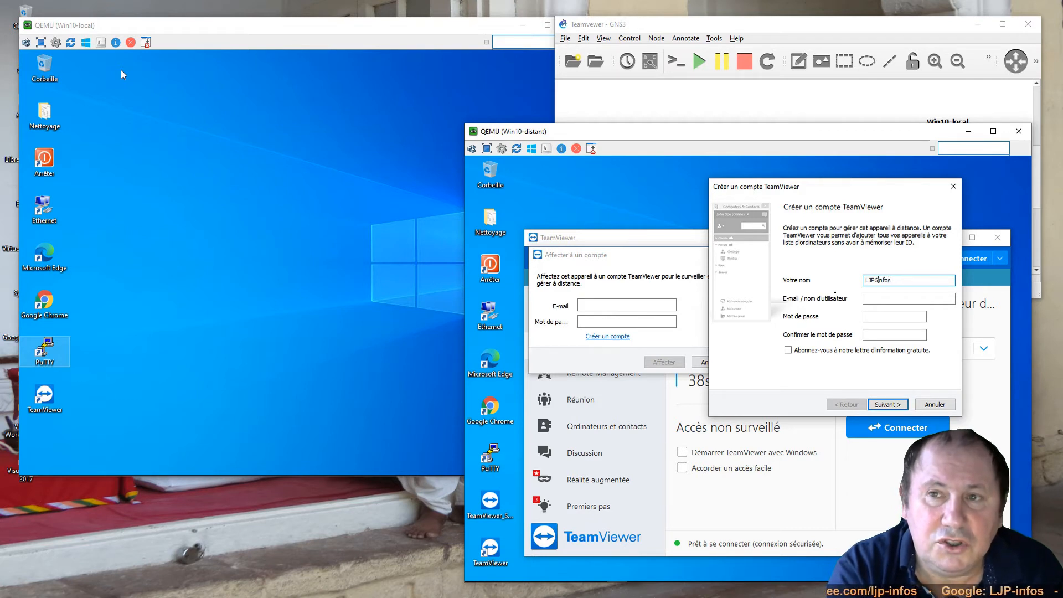
key(BackSpace)
text(-)
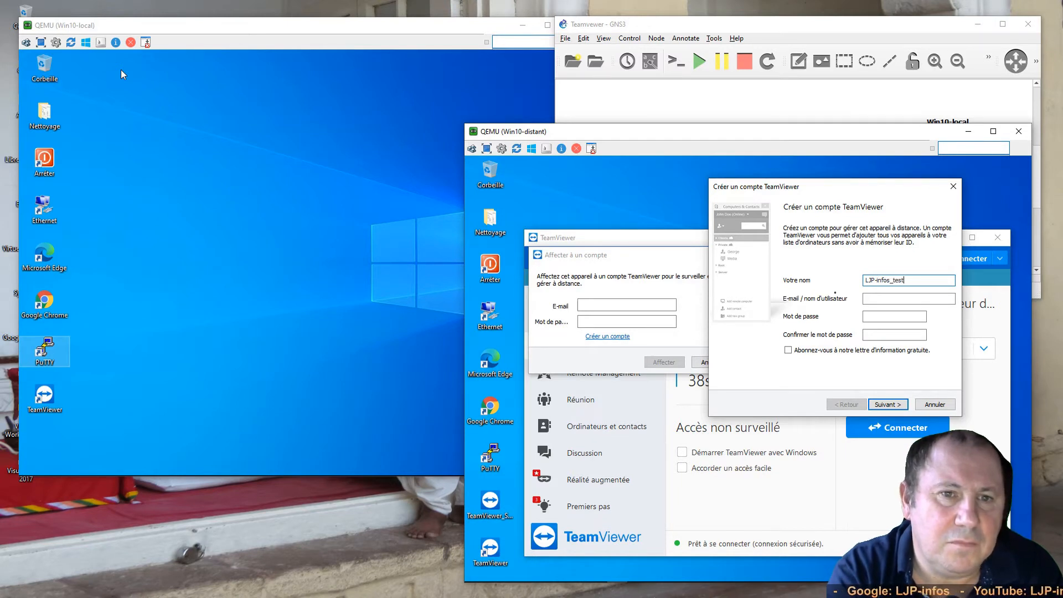
click(889, 299)
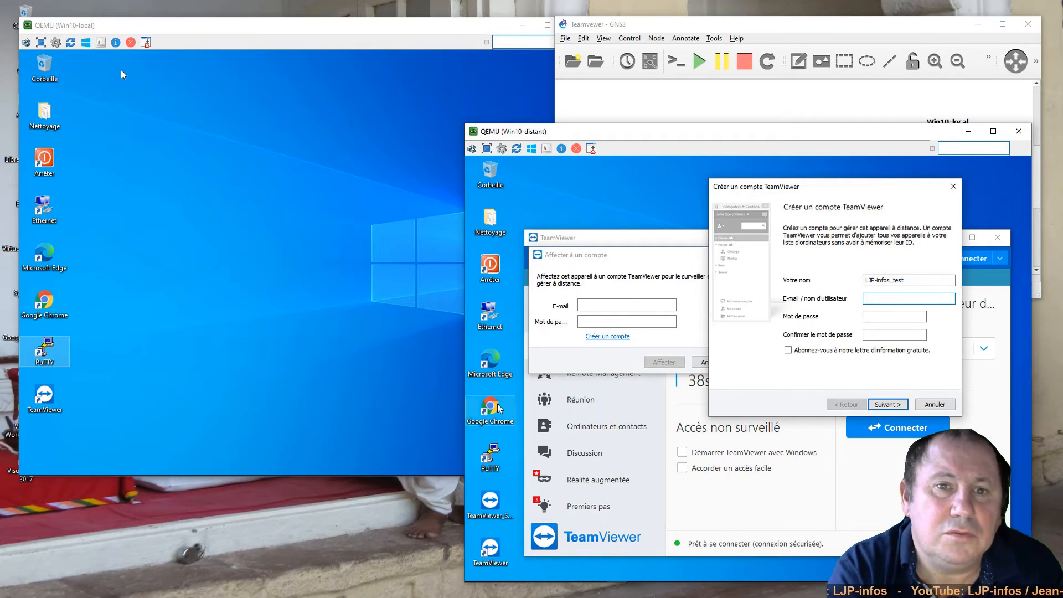
click(500, 408)
double_click(499, 409)
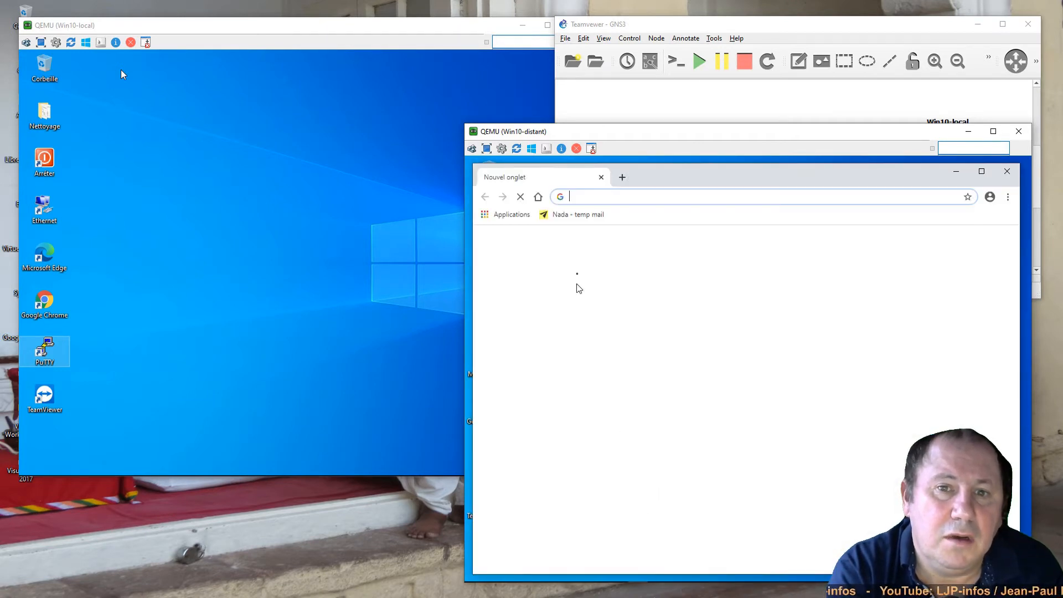
- Copy the temporary inbox address from the Nada temp-mail page, then minimize Chrome
click(565, 216)
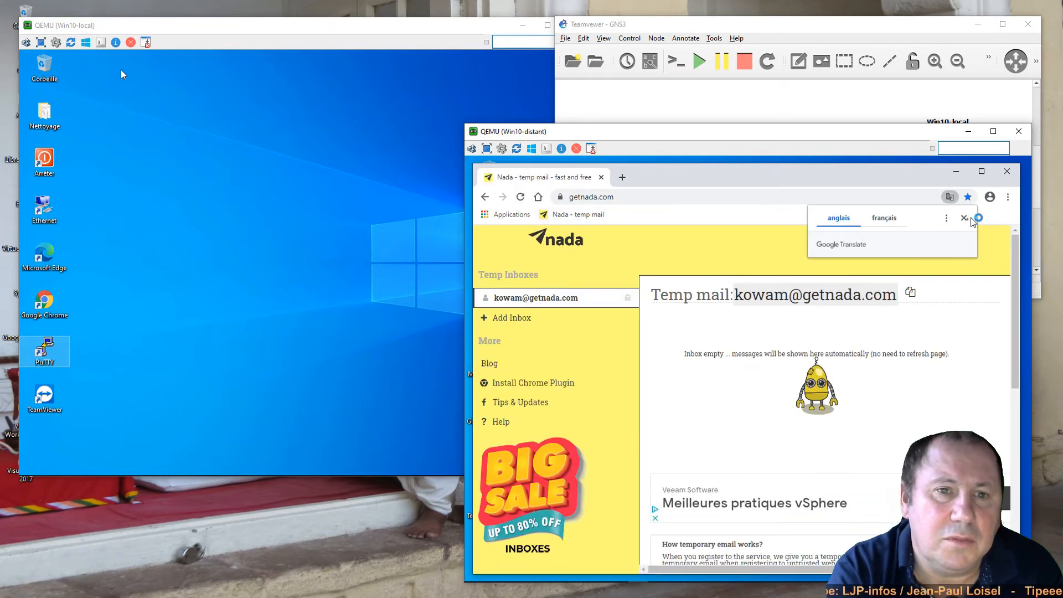
drag(735, 297, 893, 299)
key(ctrl+c)
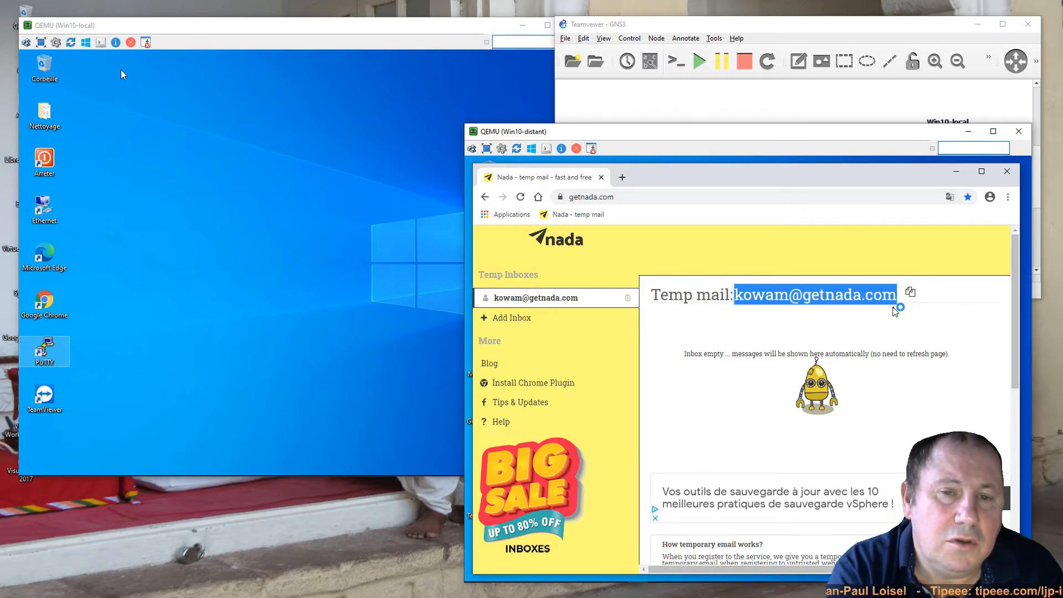
click(955, 171)
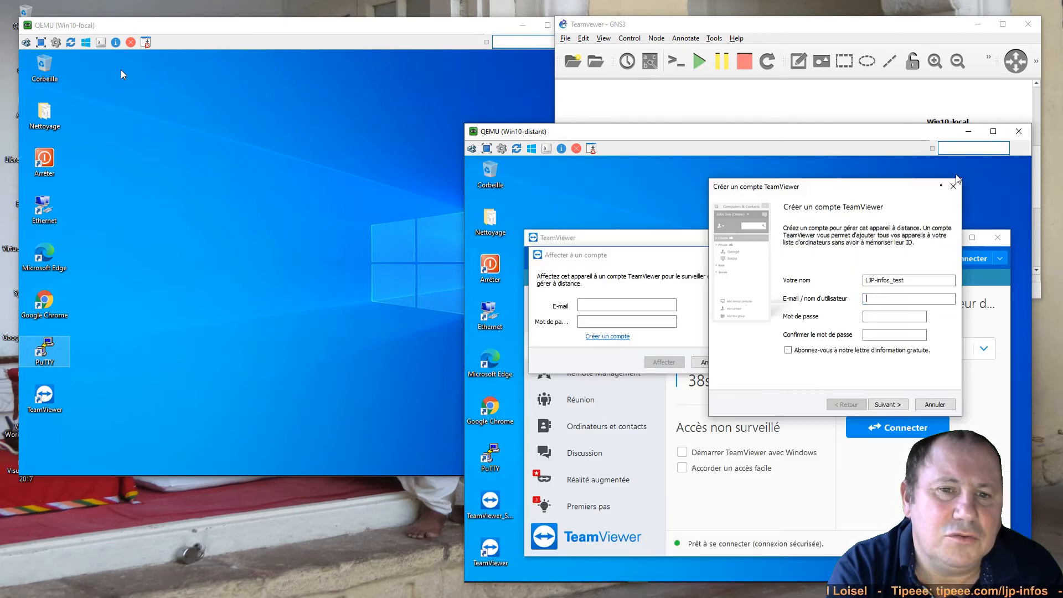
- Create the TeamViewer account with the pasted temp e-mail and a confirmed password, then finish the wizard
right_click(875, 300)
click(883, 346)
click(878, 317)
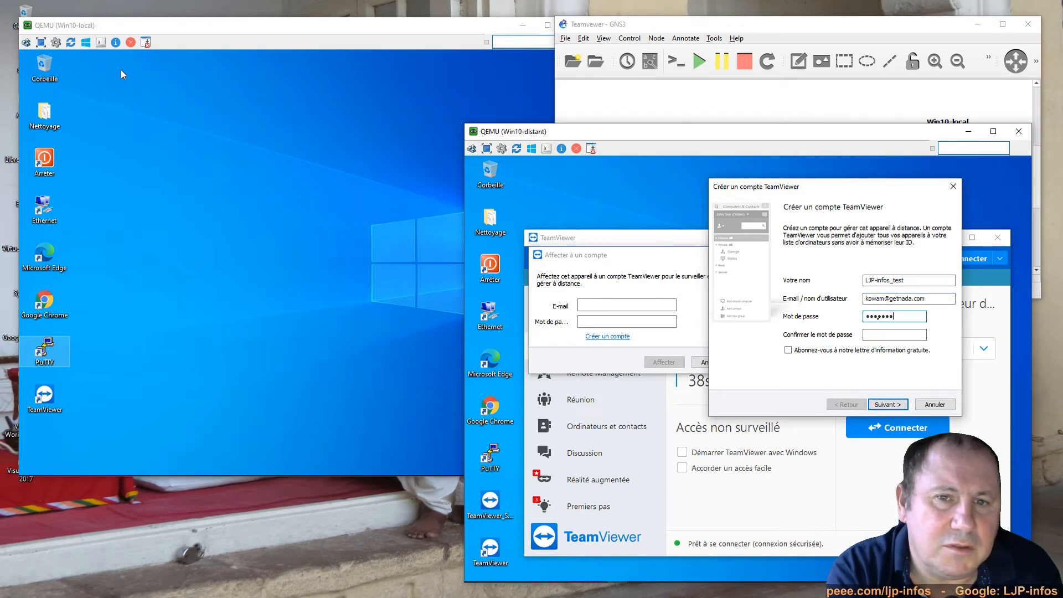
click(885, 337)
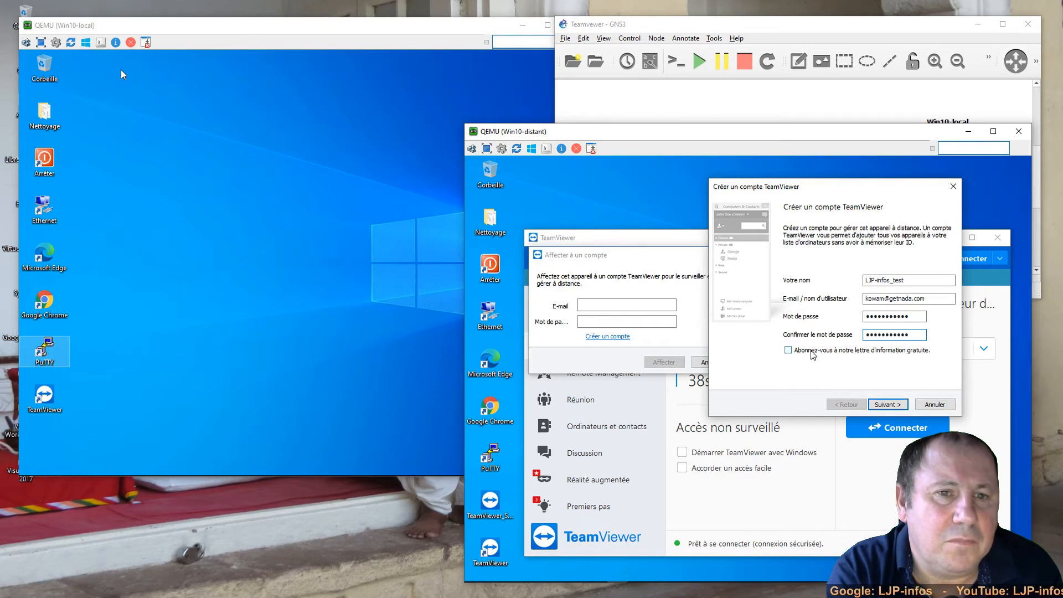
click(890, 404)
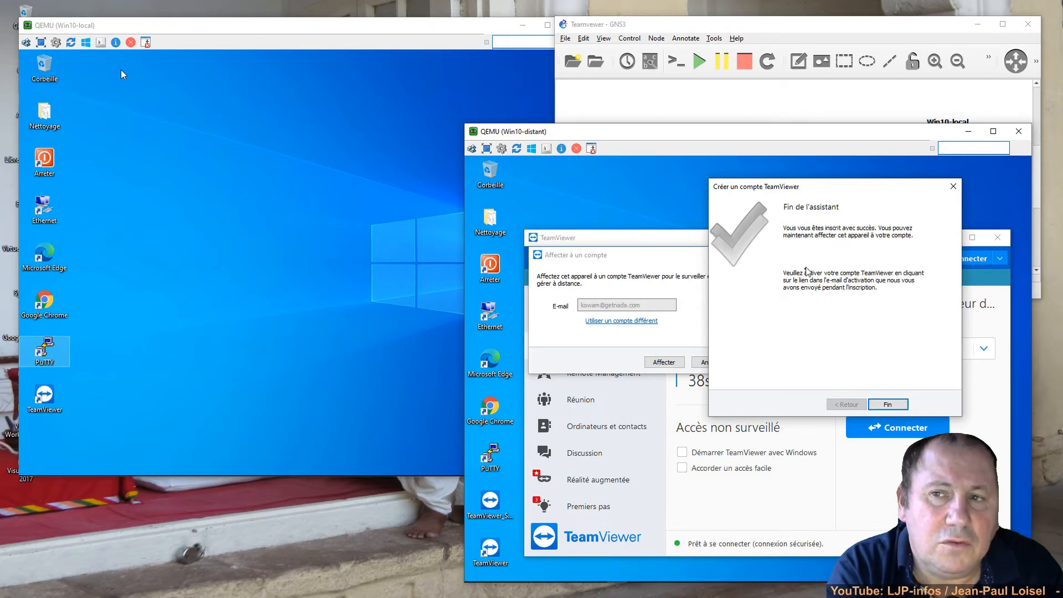
click(891, 405)
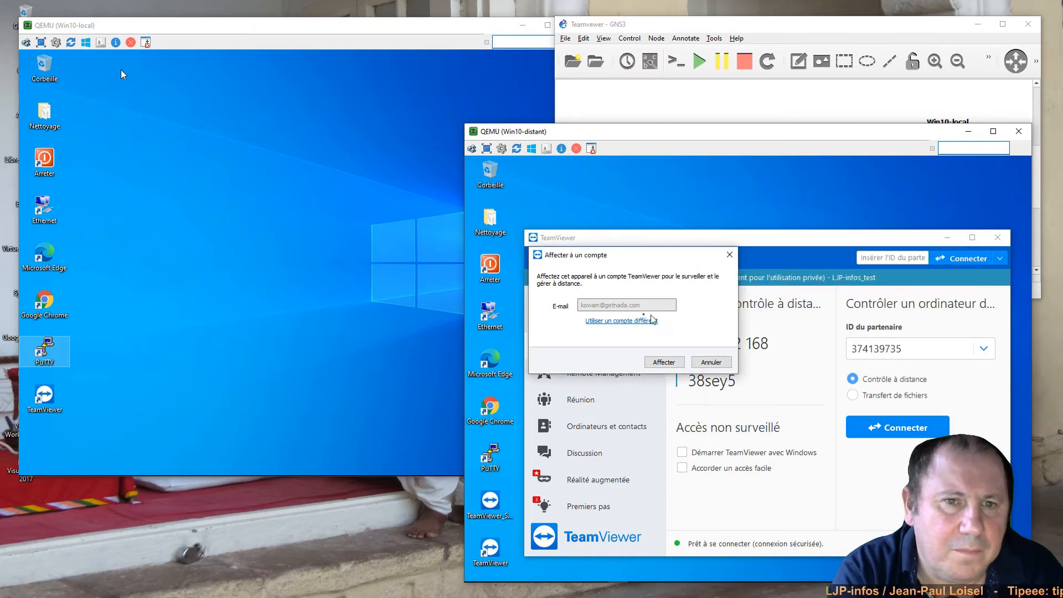
- Assign Win10-distant to the new account and show WIN10-PRO under Mes ordinateurs
click(662, 363)
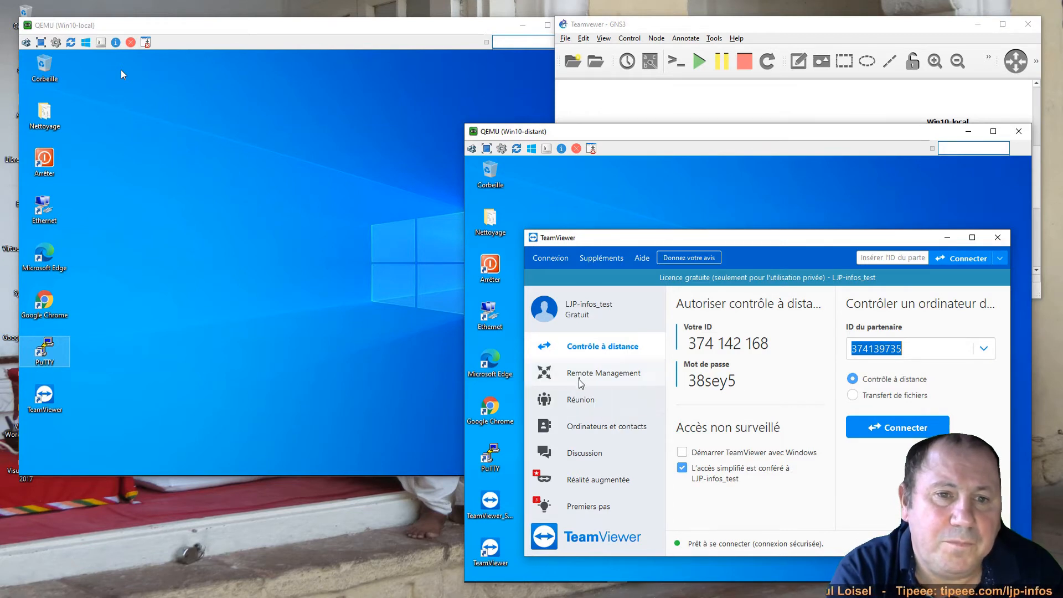
click(585, 427)
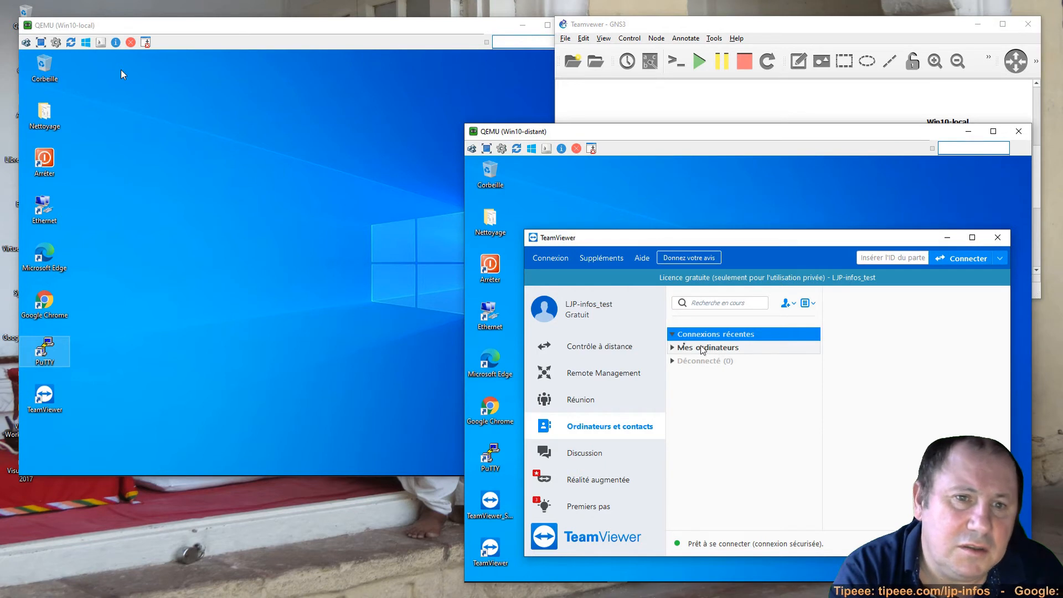
click(677, 349)
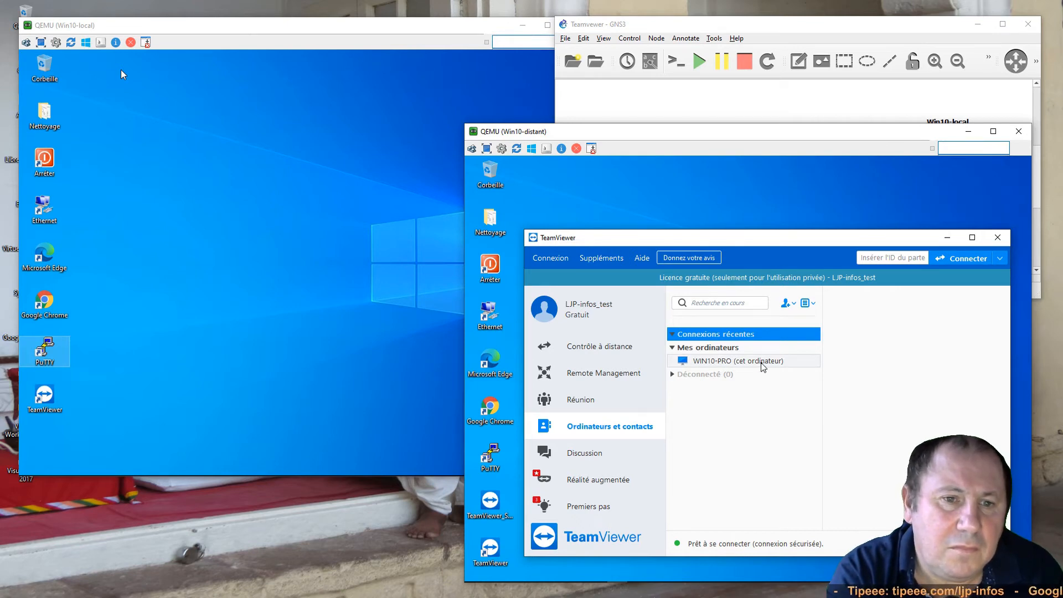
- Launch TeamViewer on Win10-local and bring back the temp-mail page on Win10-distant
click(191, 278)
click(39, 398)
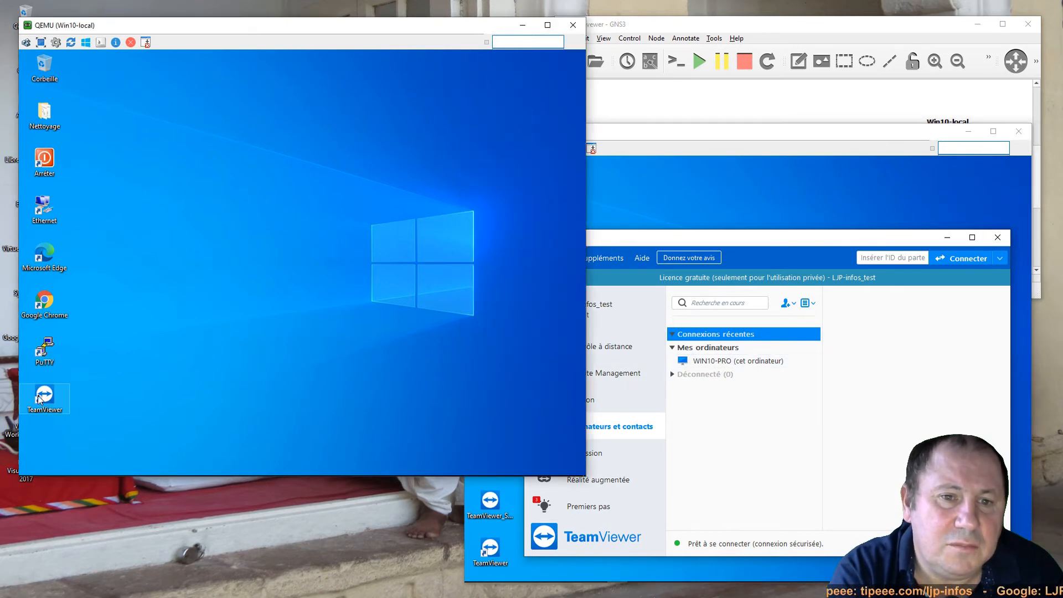
click(39, 397)
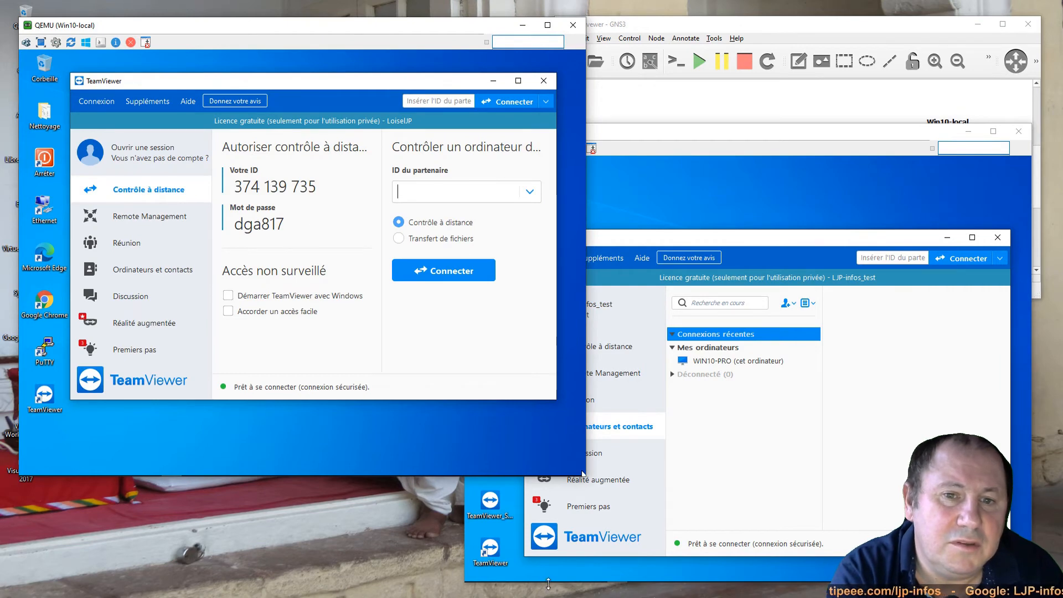
click(548, 581)
click(618, 575)
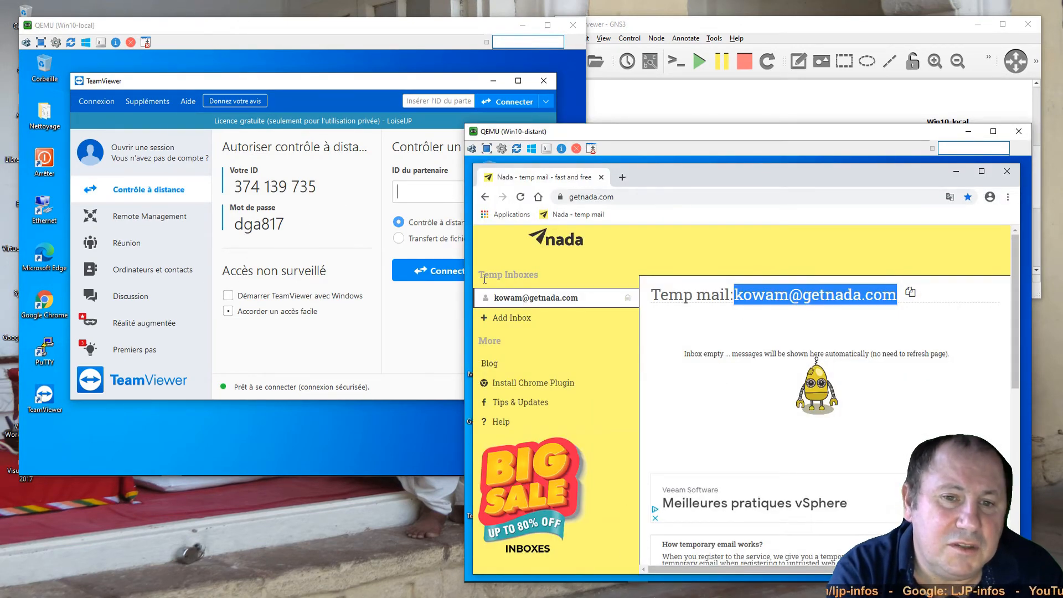
- Try assigning Win10-local with the account e-mail and password, dismissing the resulting login error
click(227, 311)
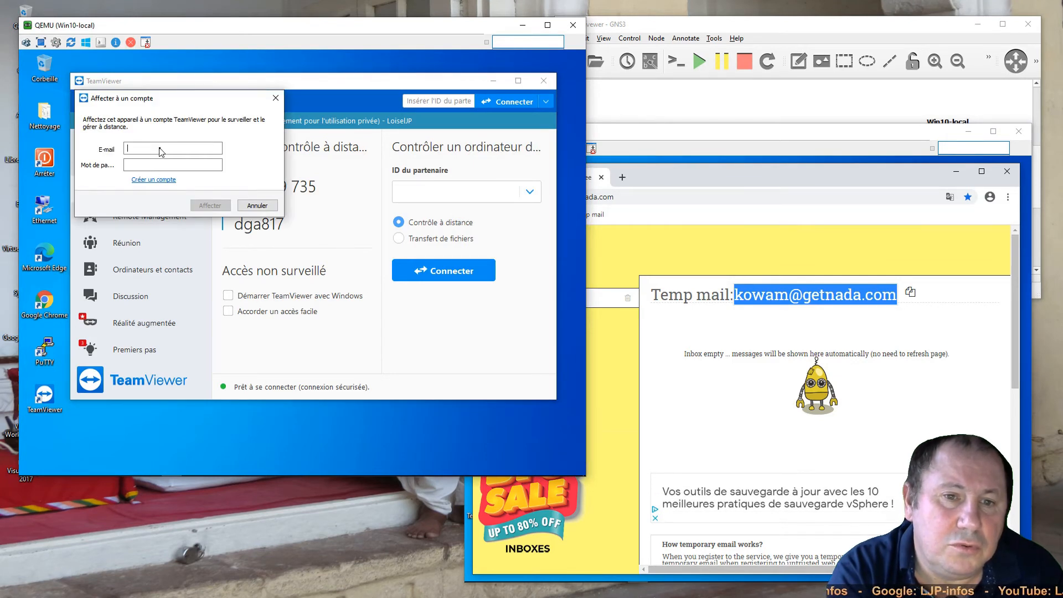
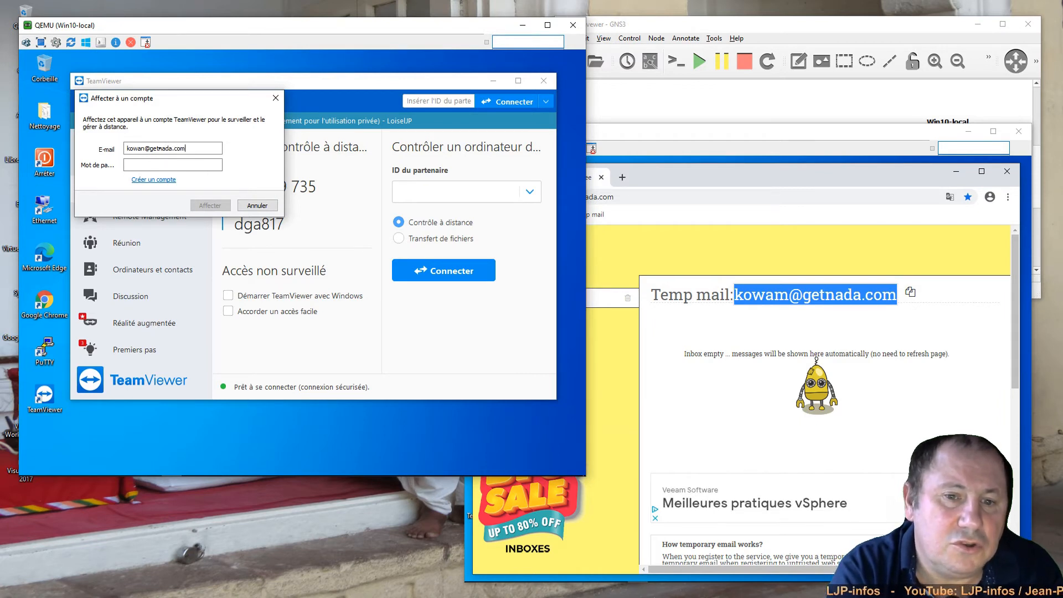
key(Tab)
text(•••••••••••)
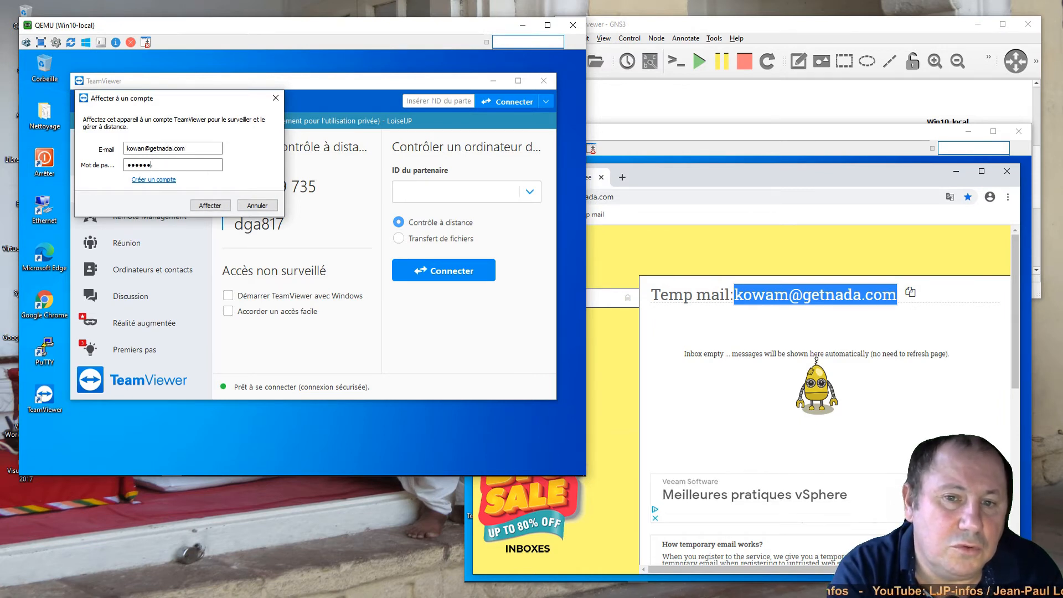
click(209, 205)
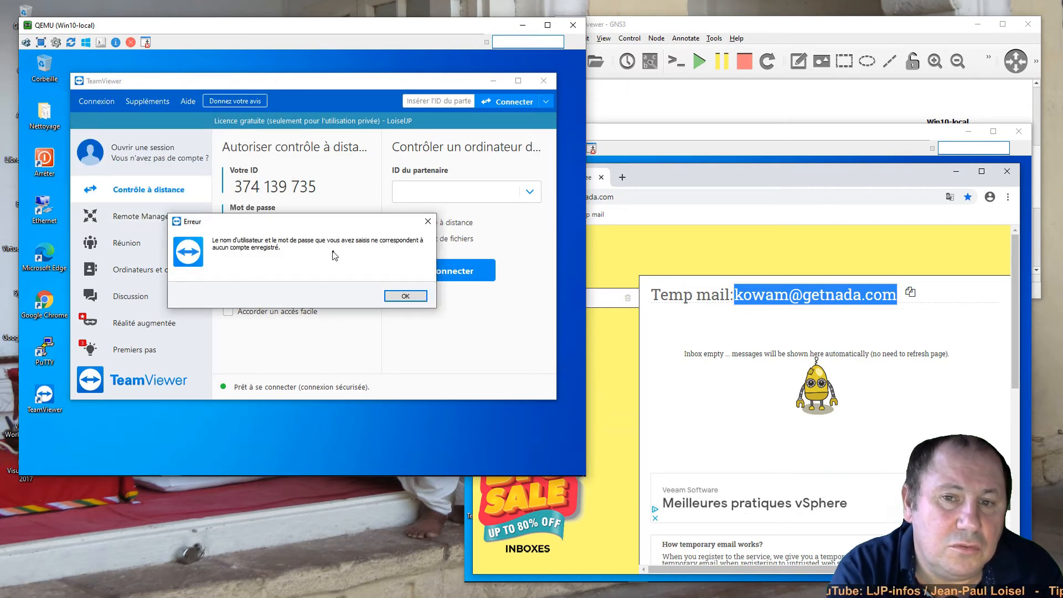
click(404, 296)
- Recheck the temp address, re-enter the corrected account e-mail and password, and confirm the assignment
click(720, 393)
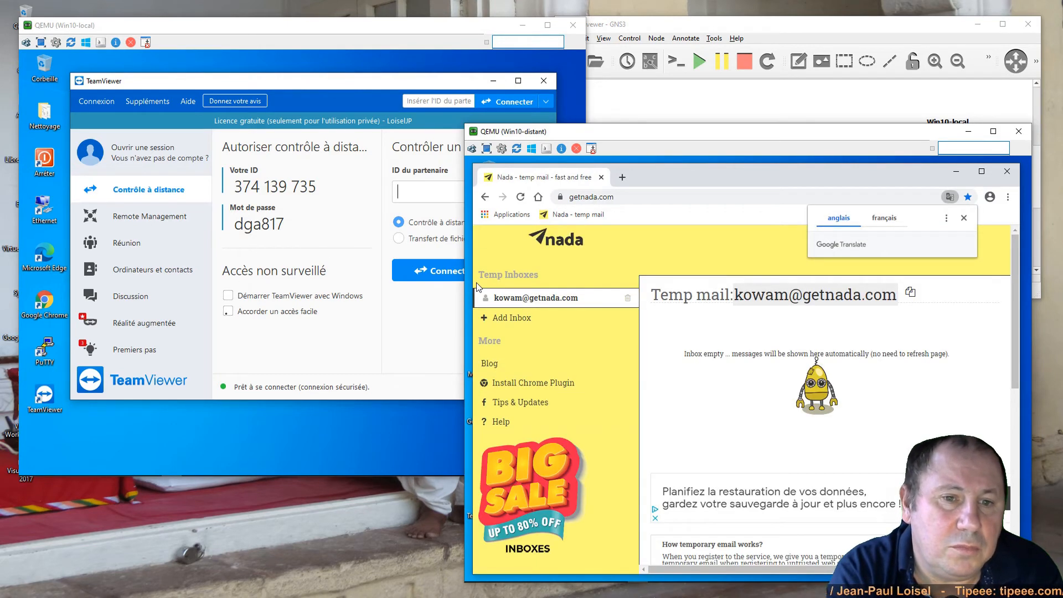
click(227, 311)
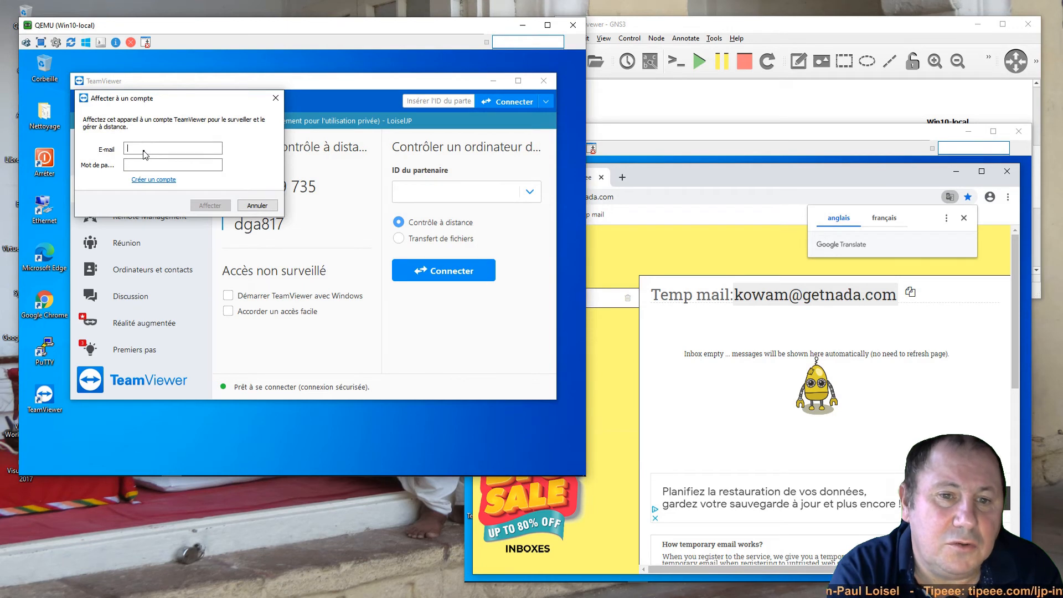
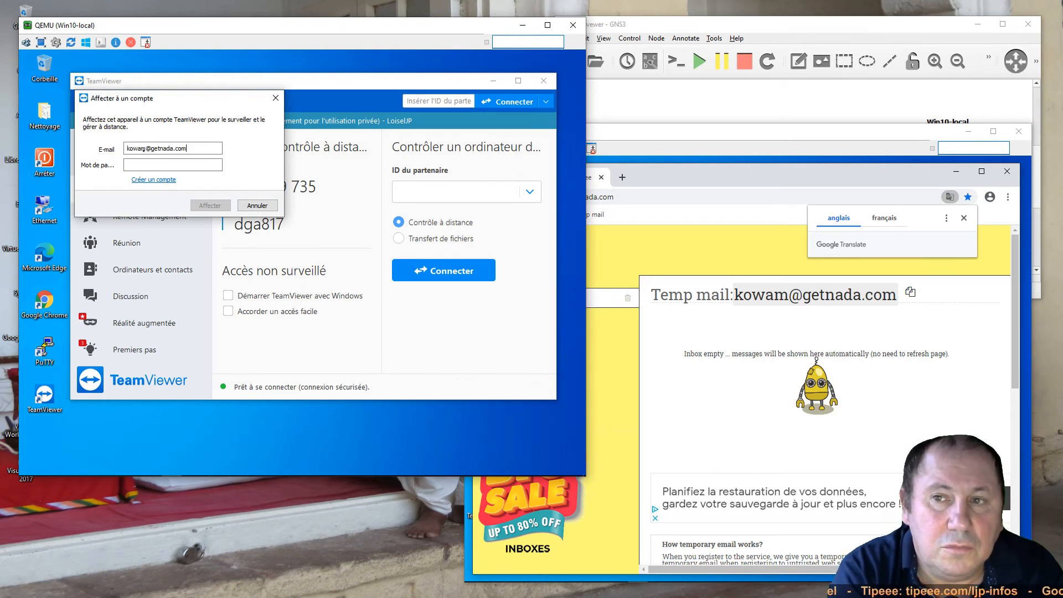
key(Right)
key(Delete)
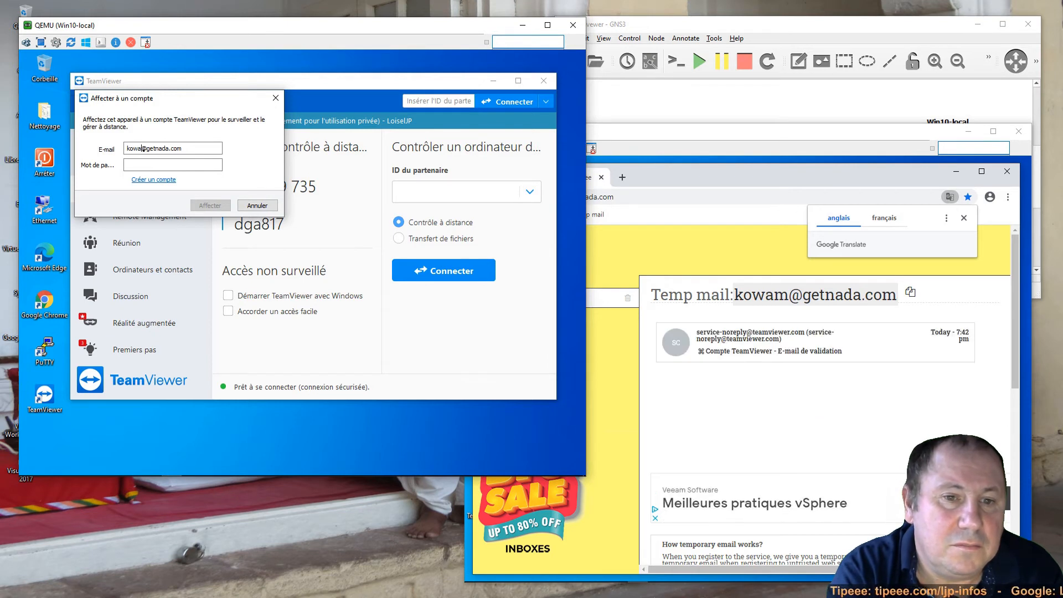
text(m)
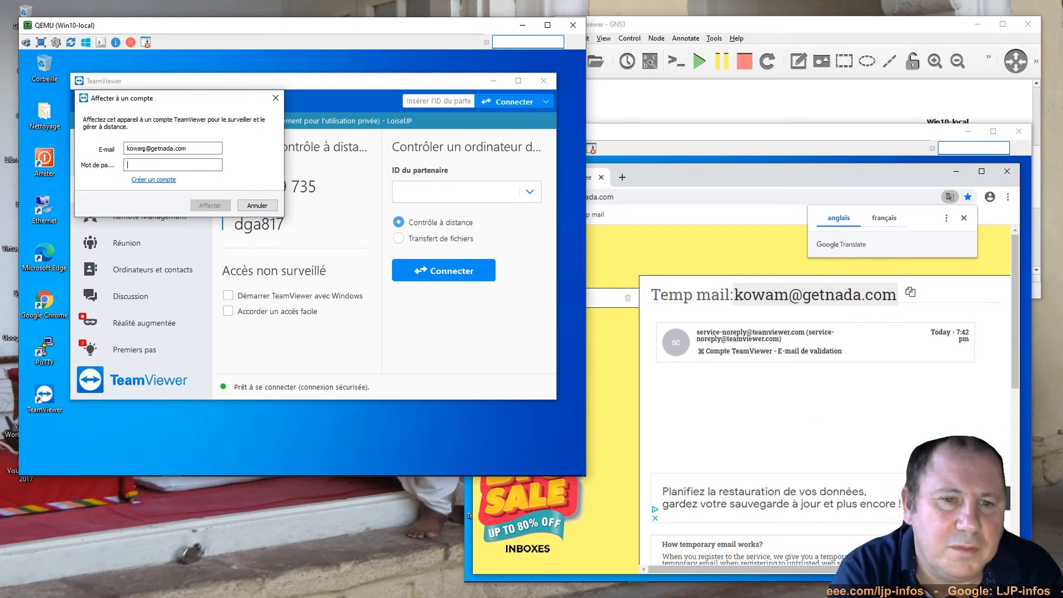
text(••••••••••)
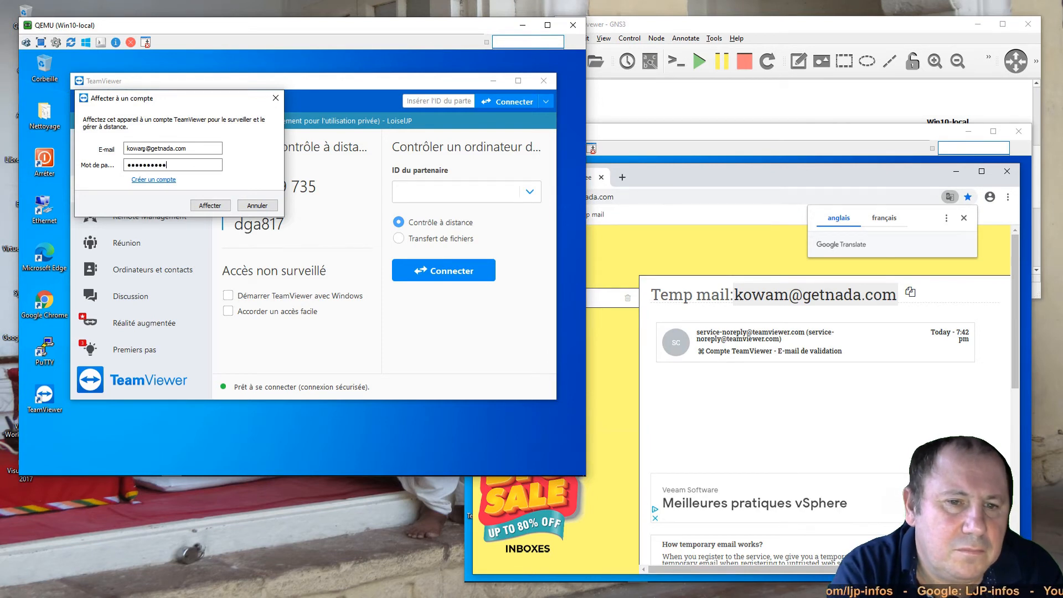
key(Return)
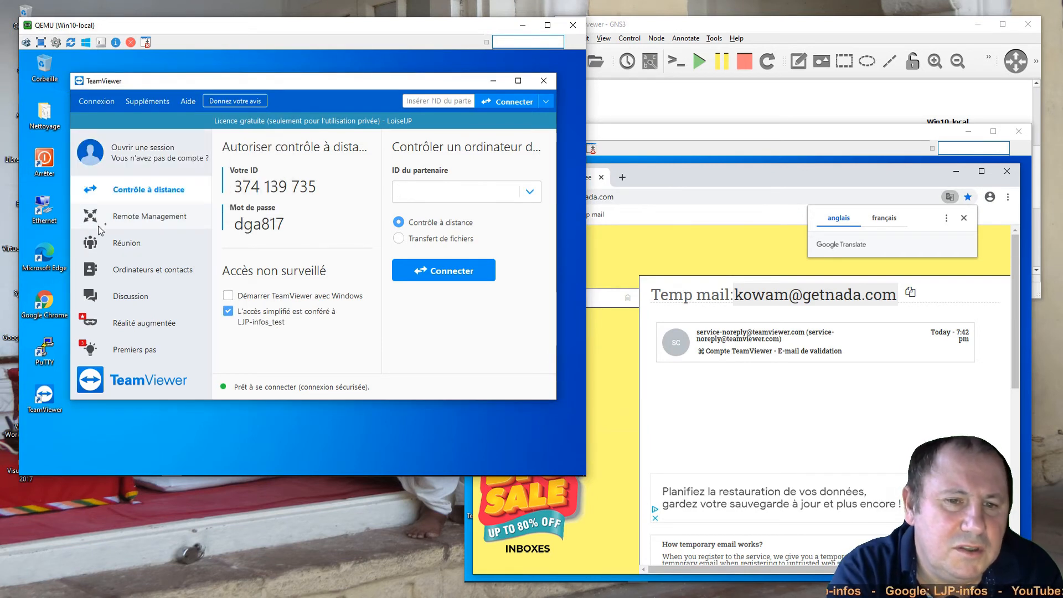
- From Win10-distant, remote-control the other WIN10-PRO computer, then close the session
click(1020, 179)
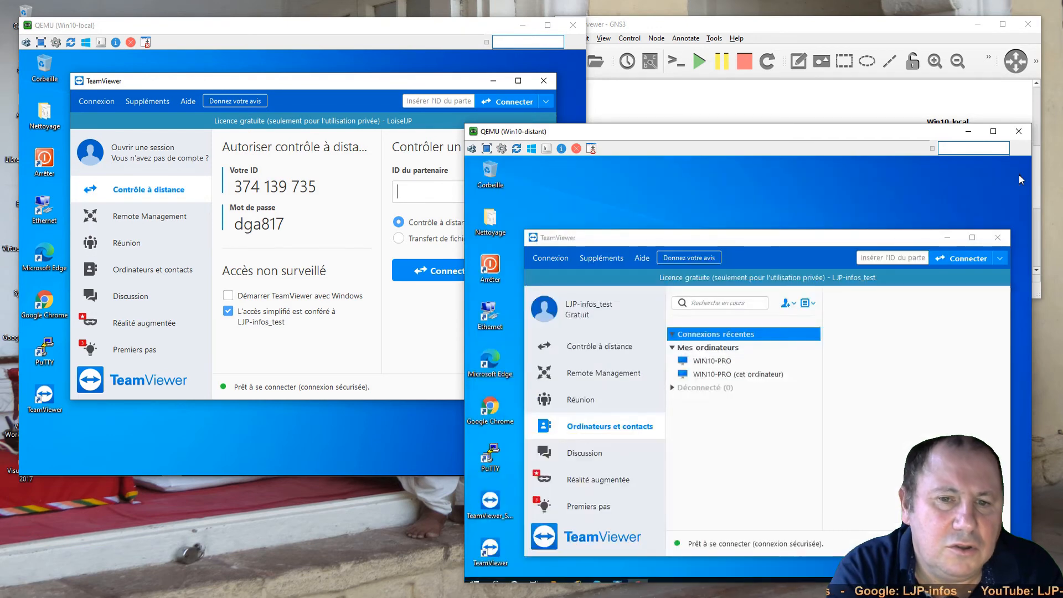
click(709, 365)
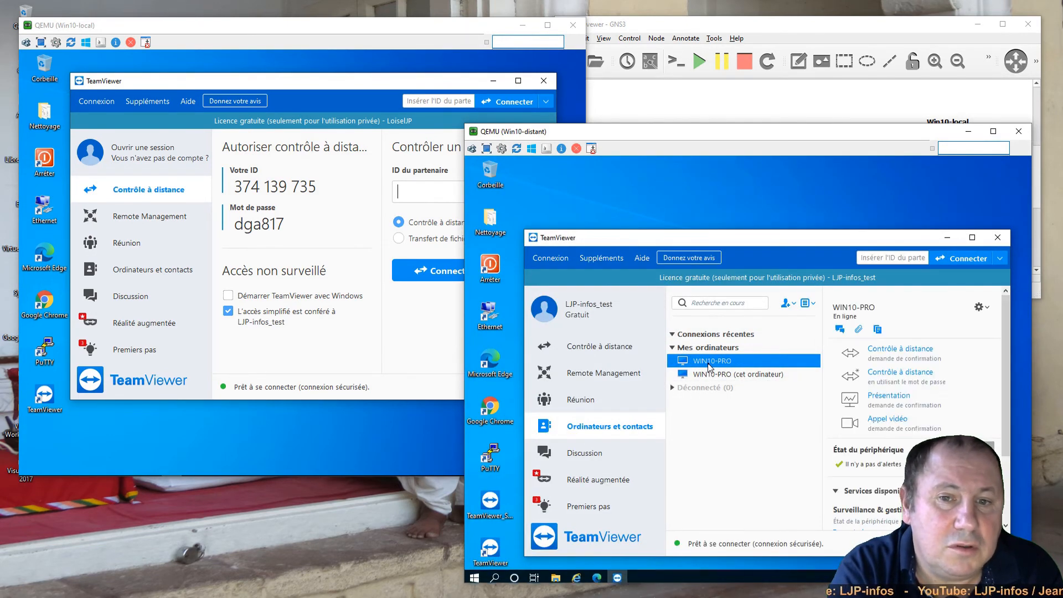
double_click(708, 365)
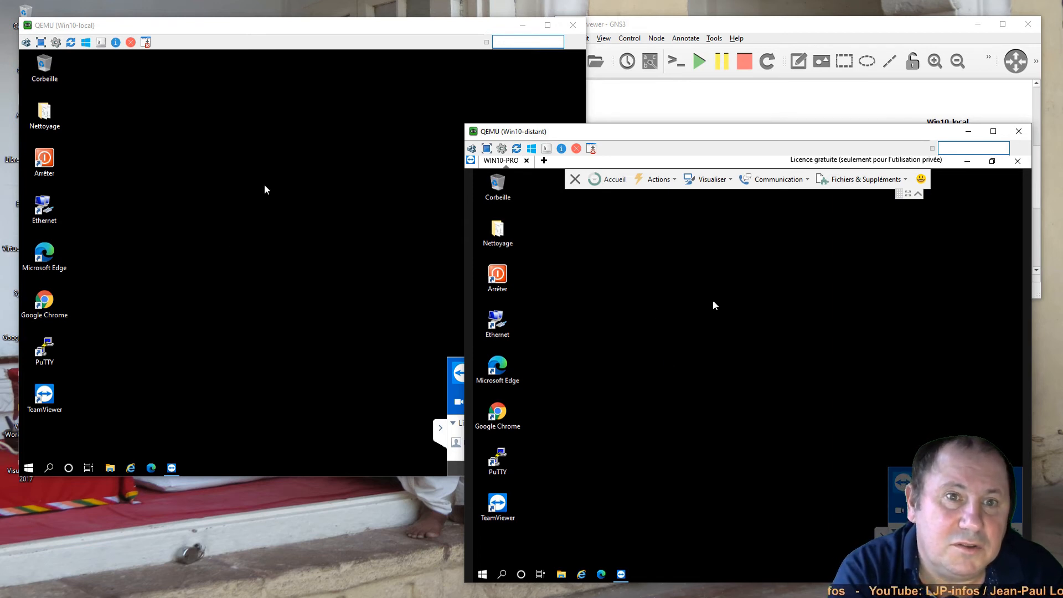
click(574, 178)
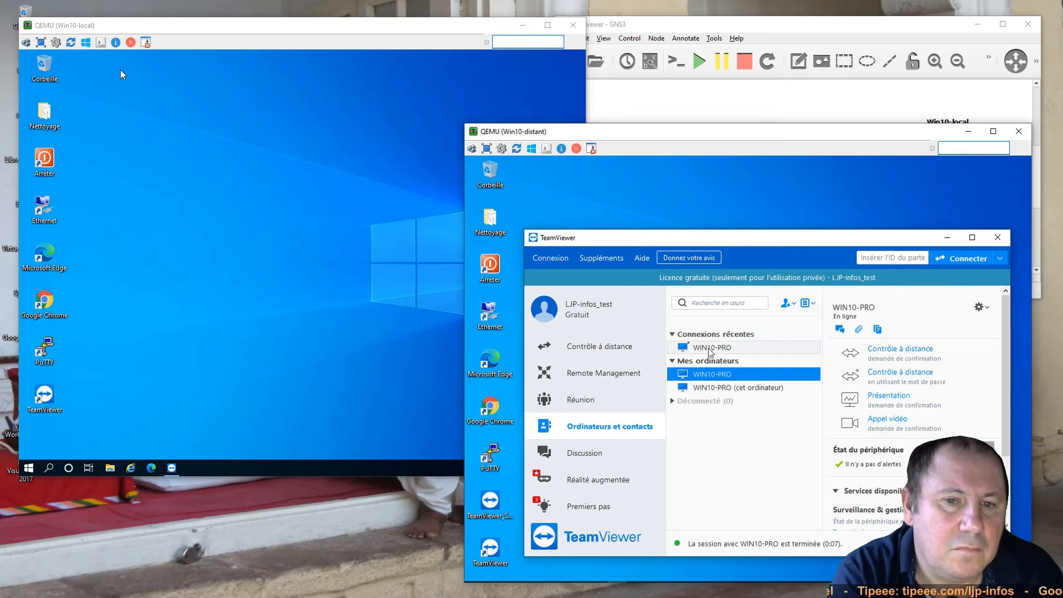
- Start TeamViewer on Win10-local and sign in under Ordinateurs et contacts with the account e-mail and password
click(463, 297)
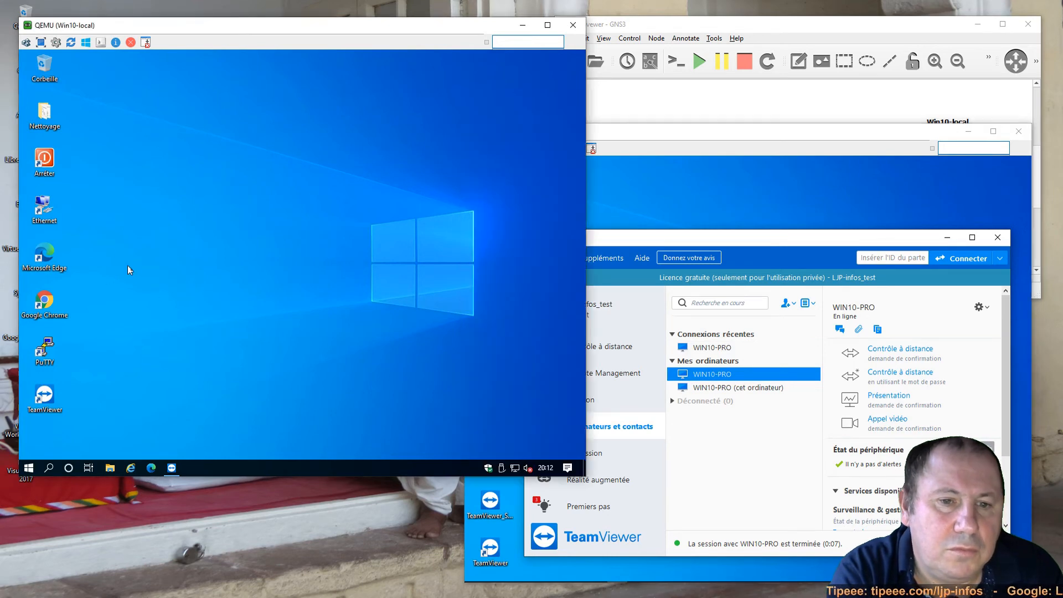
double_click(46, 398)
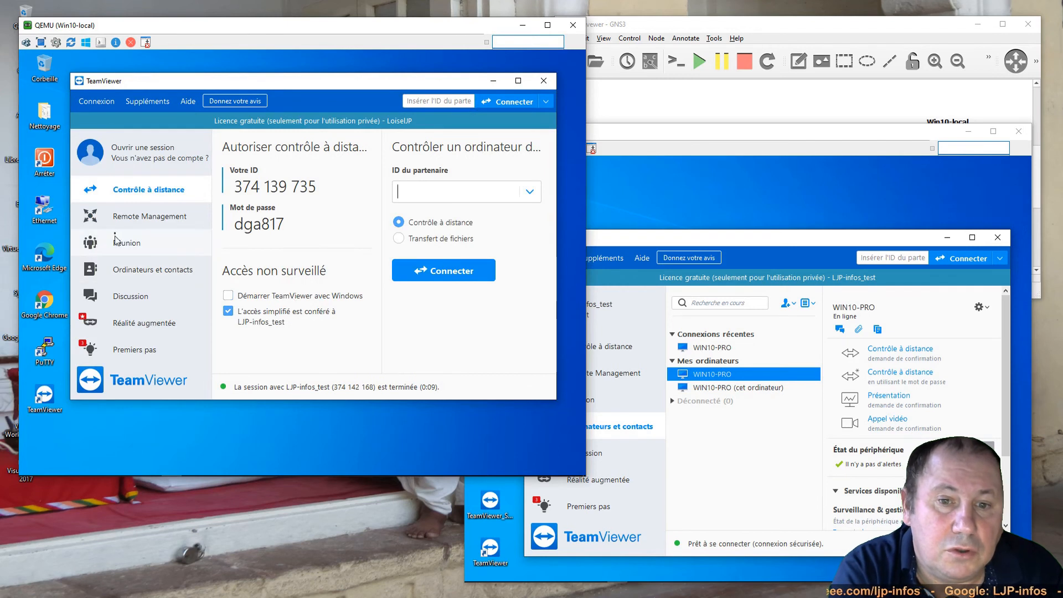
click(124, 278)
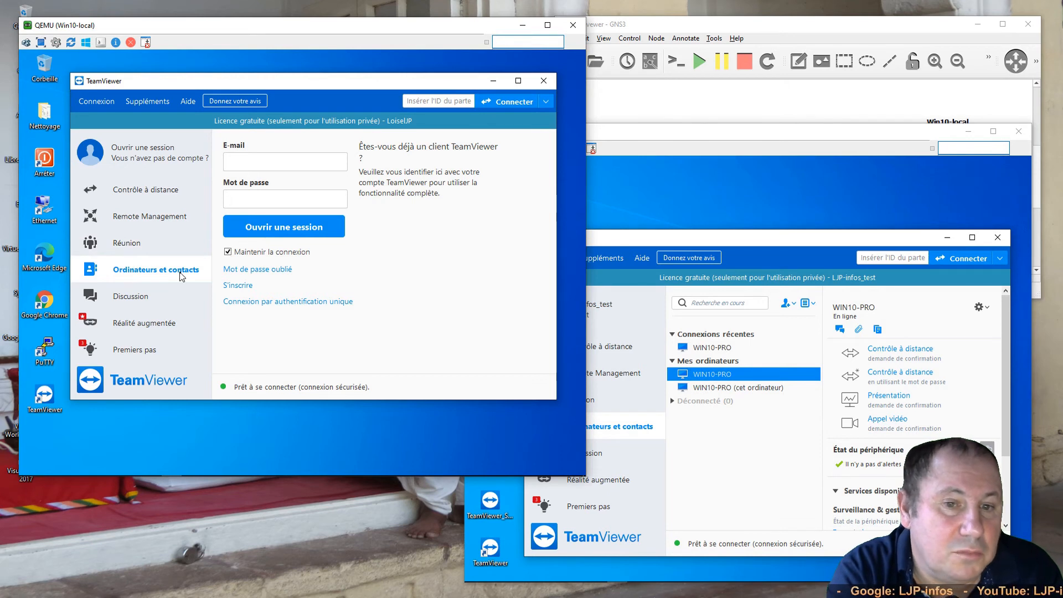
click(268, 163)
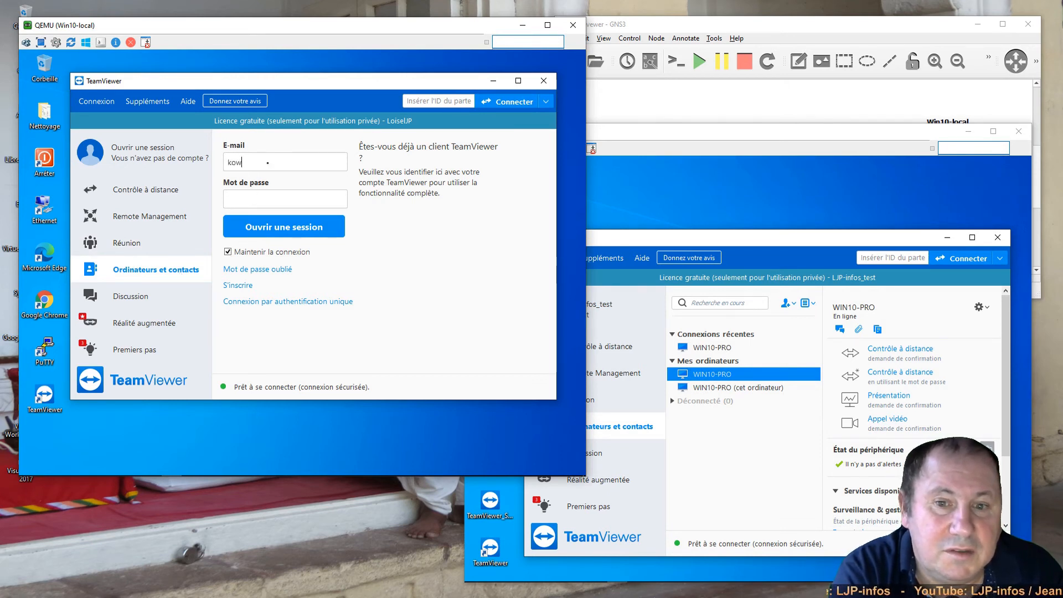
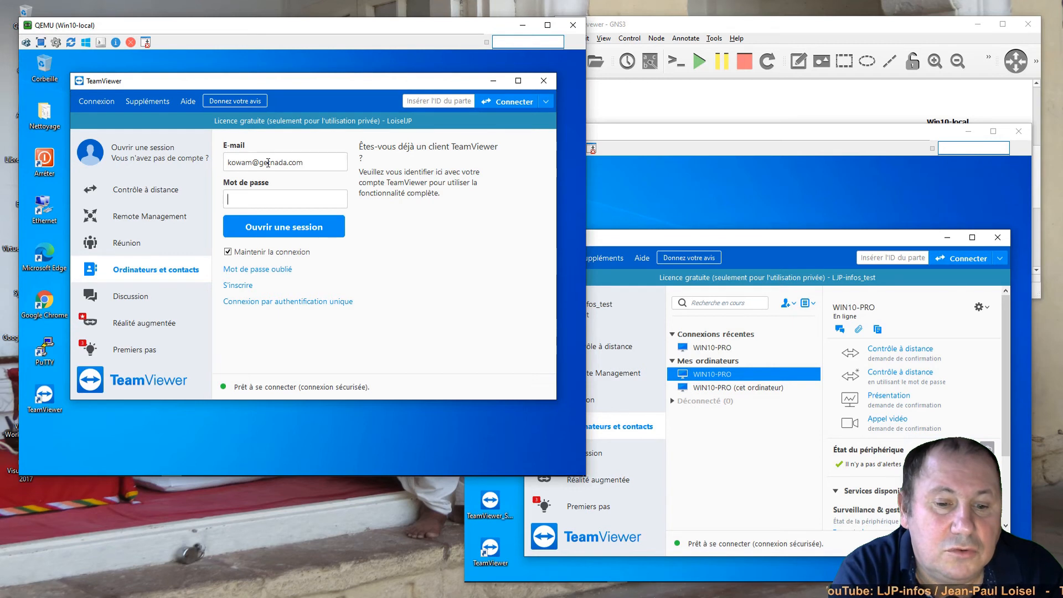
key(Tab)
text(*******)
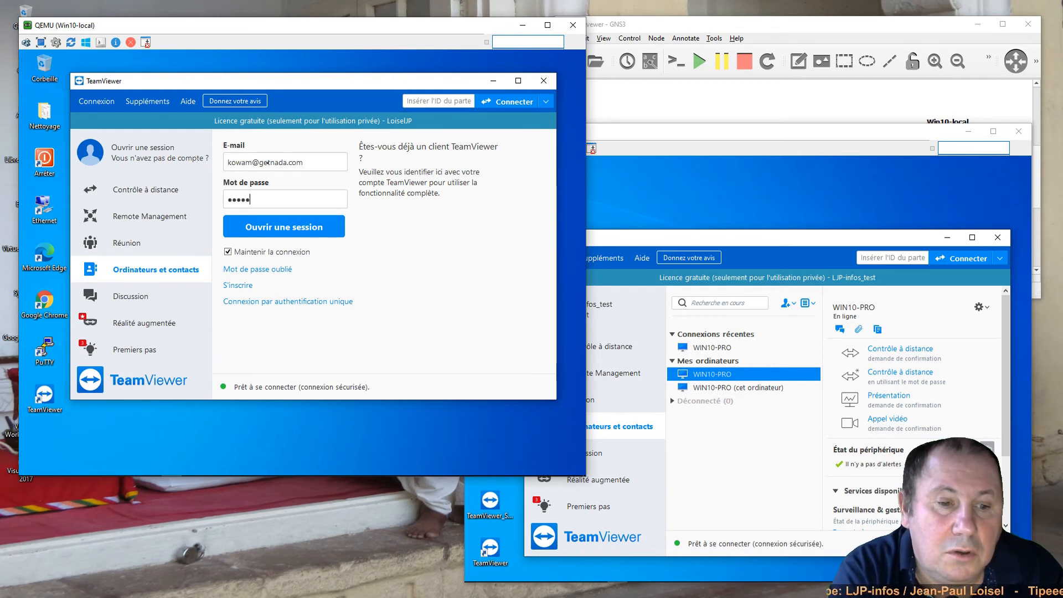
text(****)
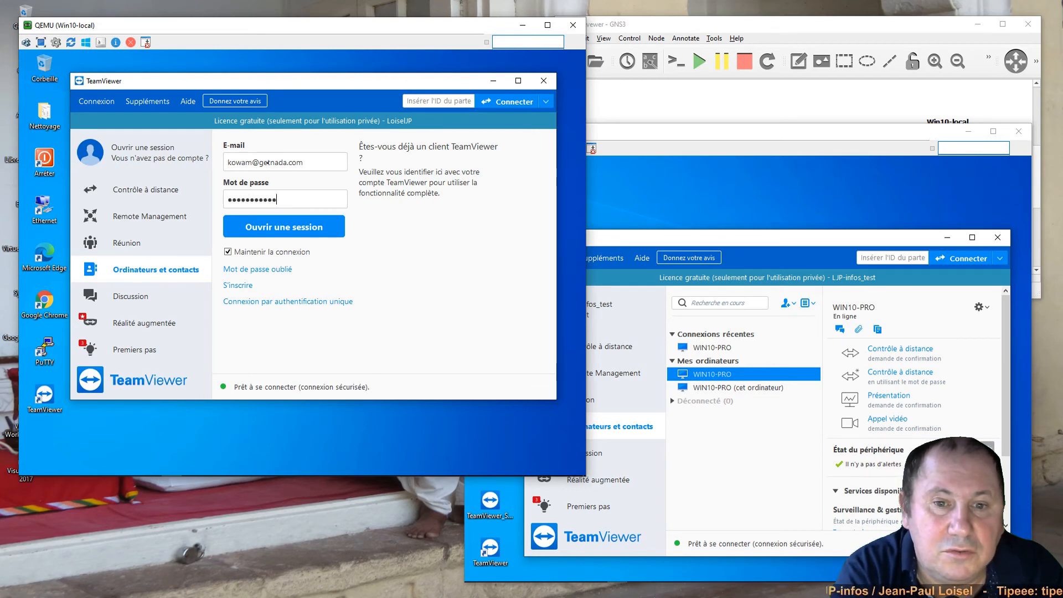
click(267, 228)
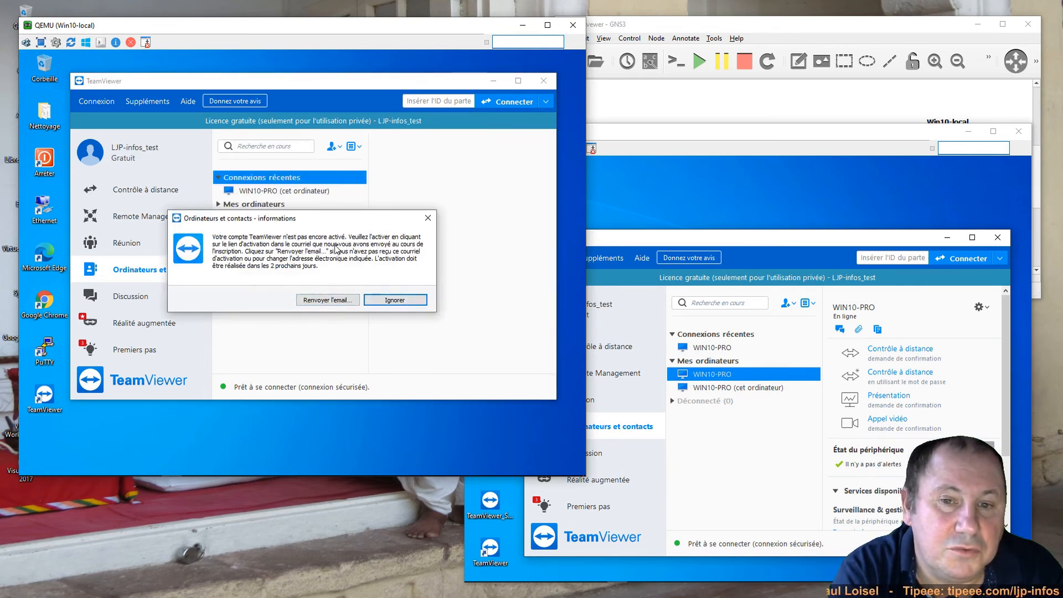
- Dismiss the activation notice, close Chrome, and connect to WIN10-PRO from Mes ordinateurs
click(345, 302)
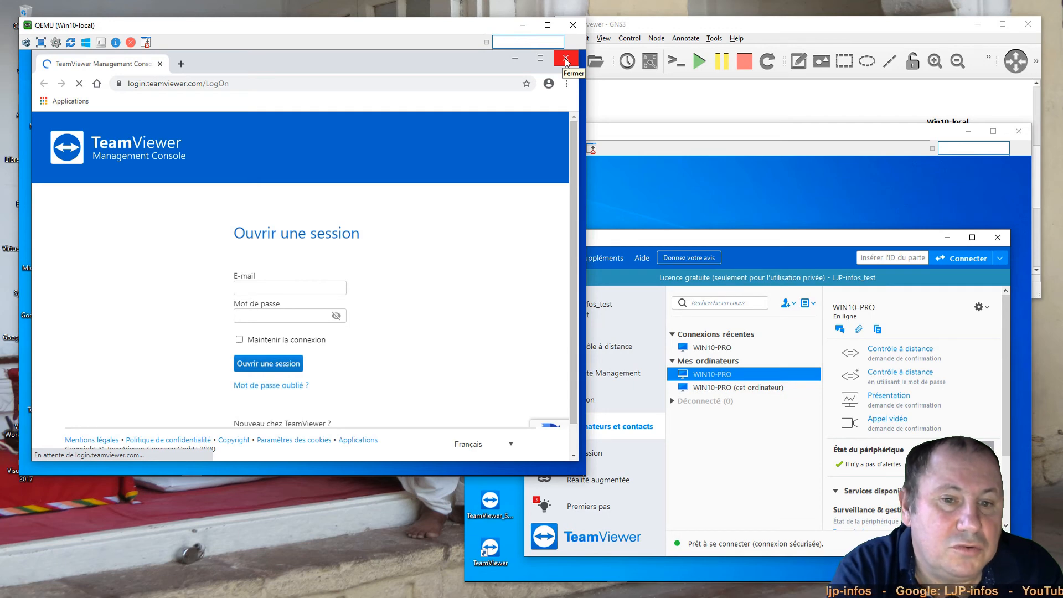
click(565, 58)
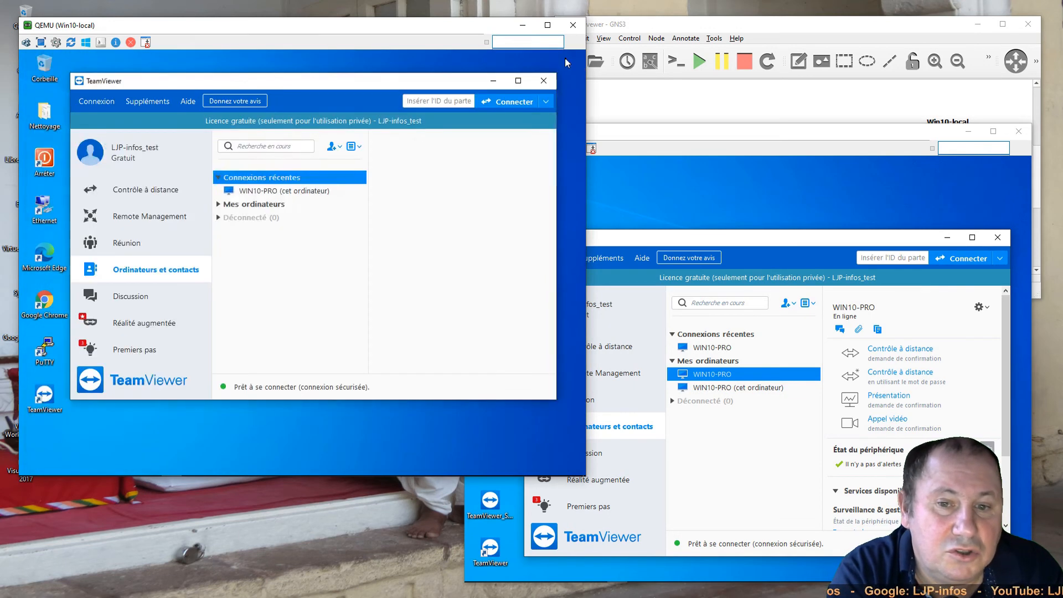
click(218, 204)
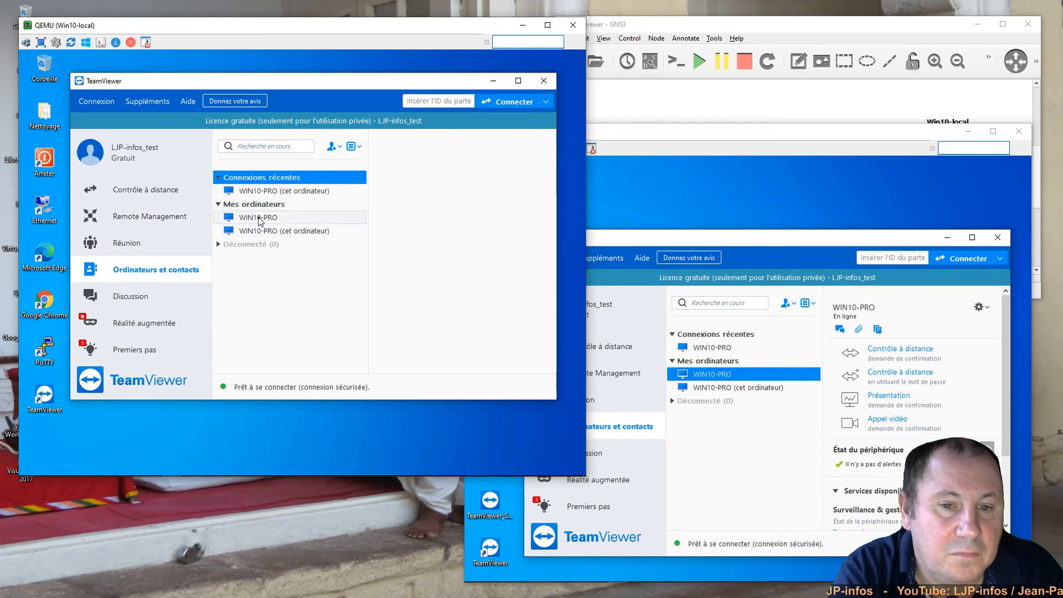
double_click(259, 217)
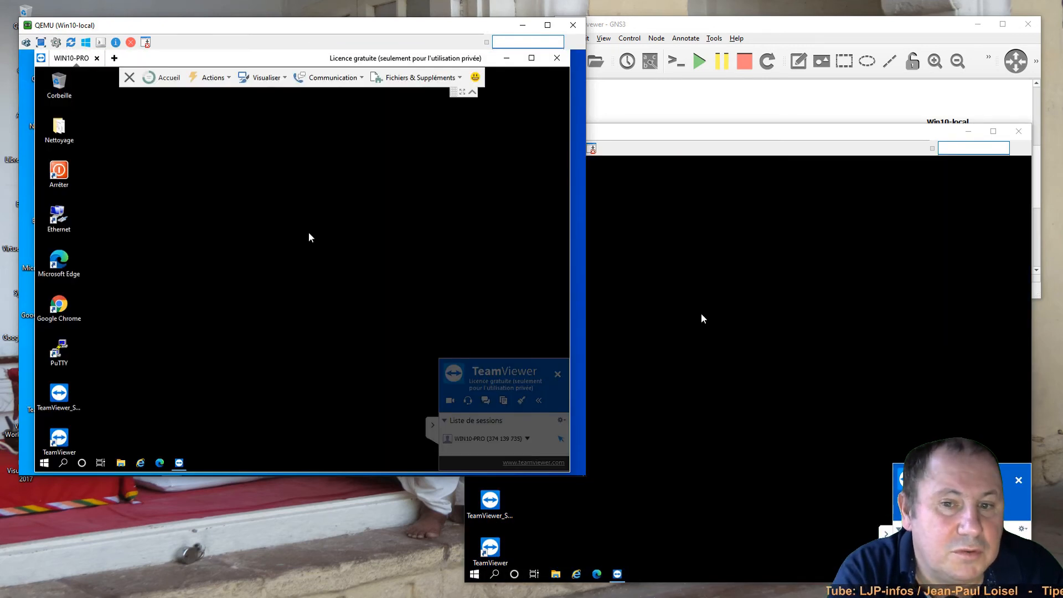
- Shut down the distant VM via its Arrêter shortcut, close TeamViewer, and shut down the local VM
double_click(59, 173)
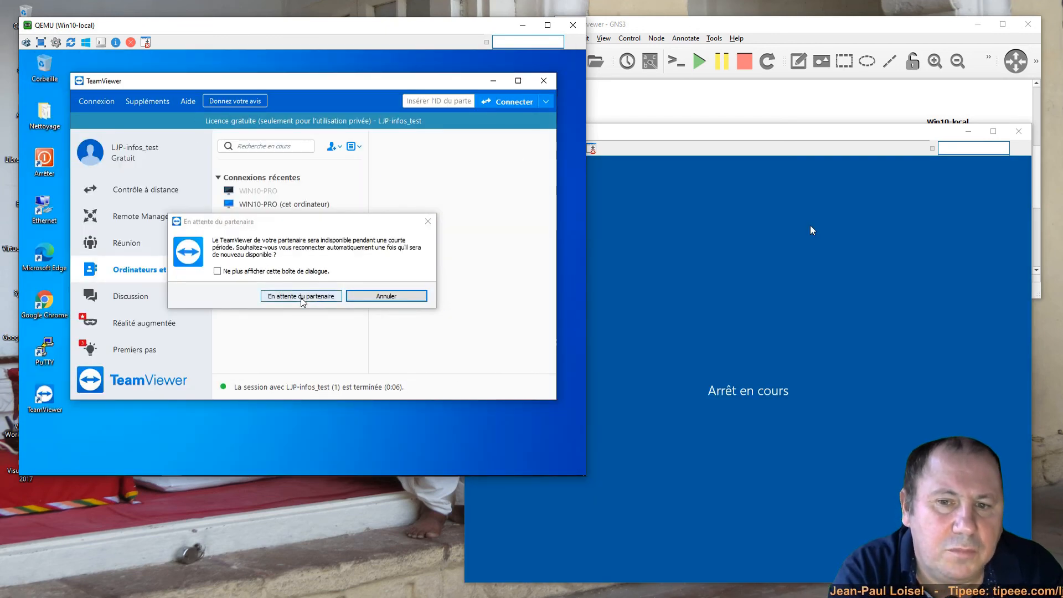
click(368, 296)
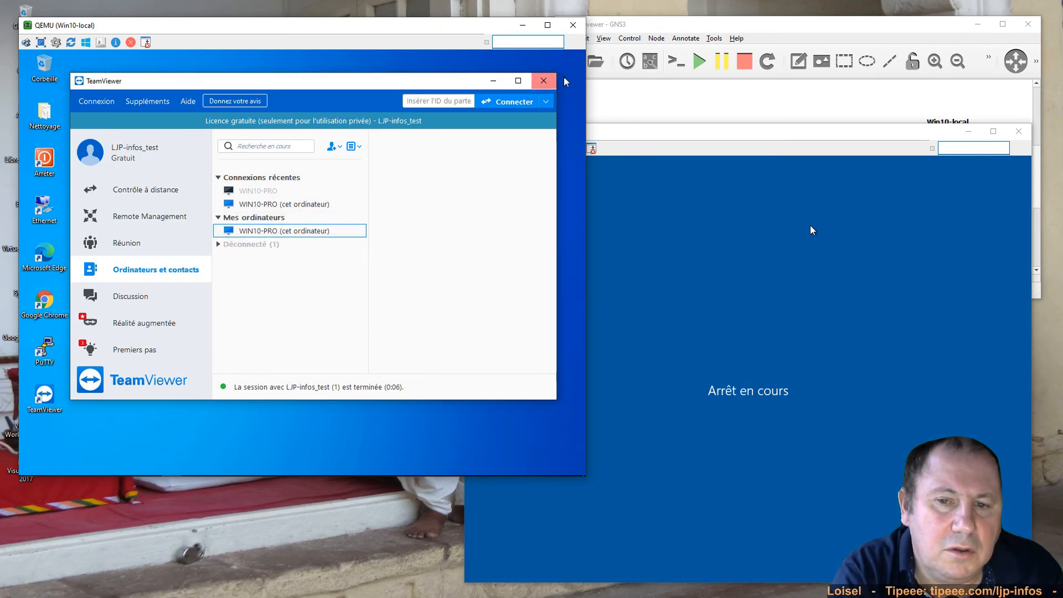
click(544, 81)
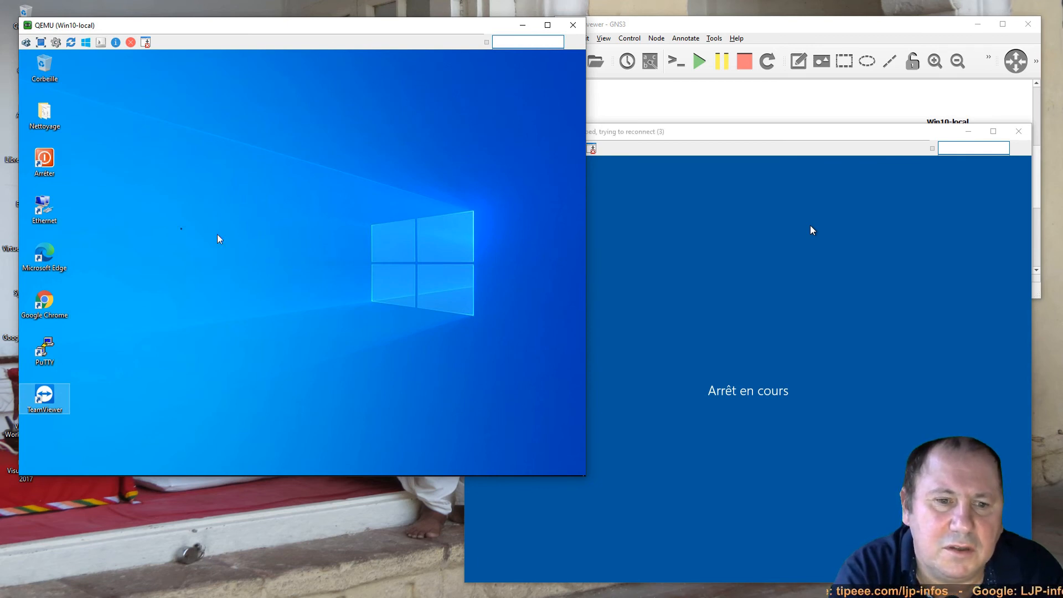
double_click(49, 160)
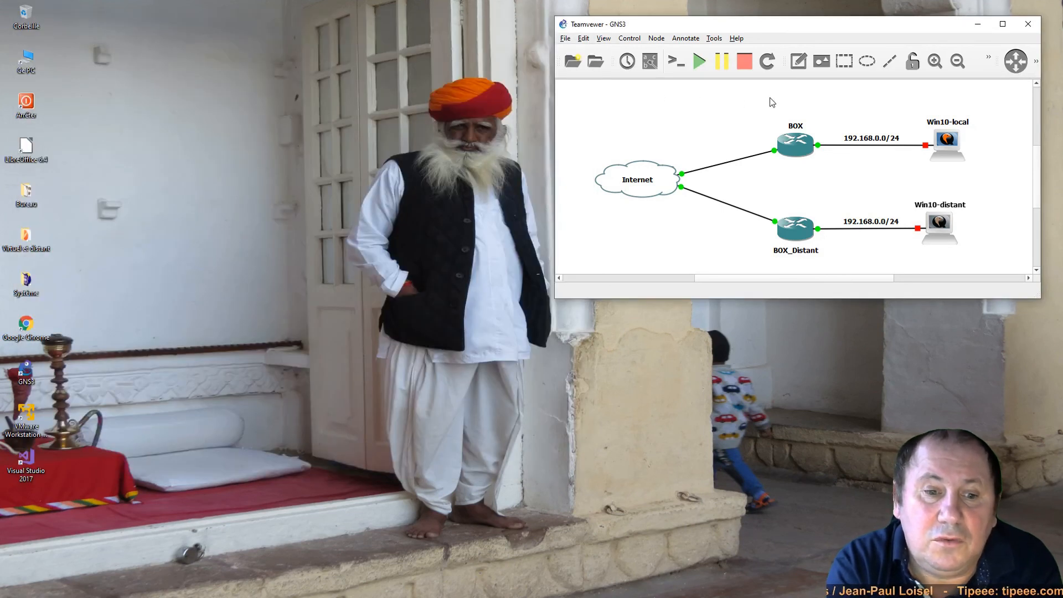
- Exit GNS3, dismissing the VncViewer message and confirming the exit prompt
click(1027, 24)
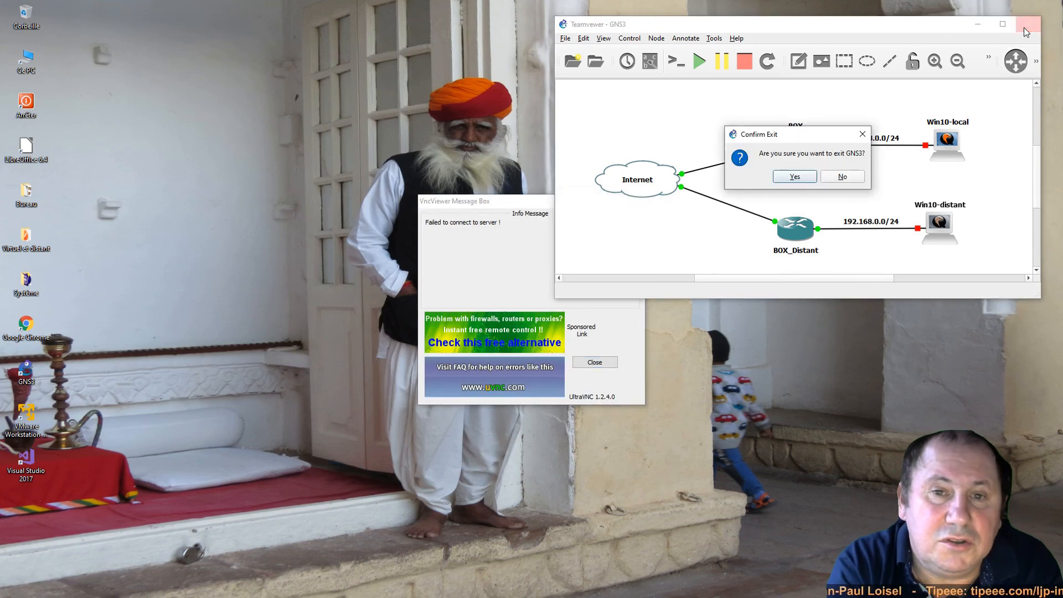
click(607, 361)
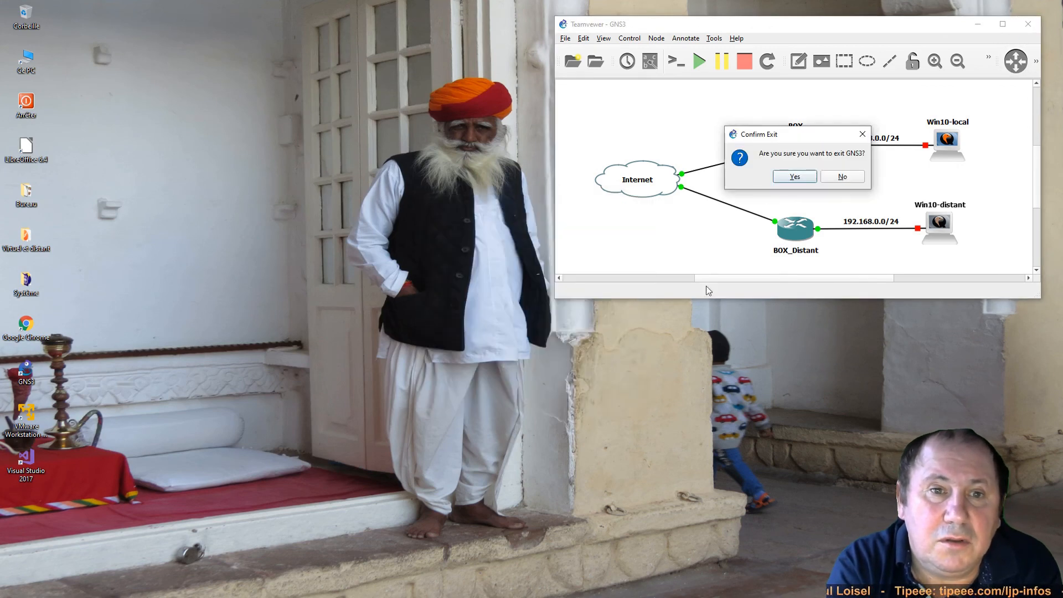
click(794, 177)
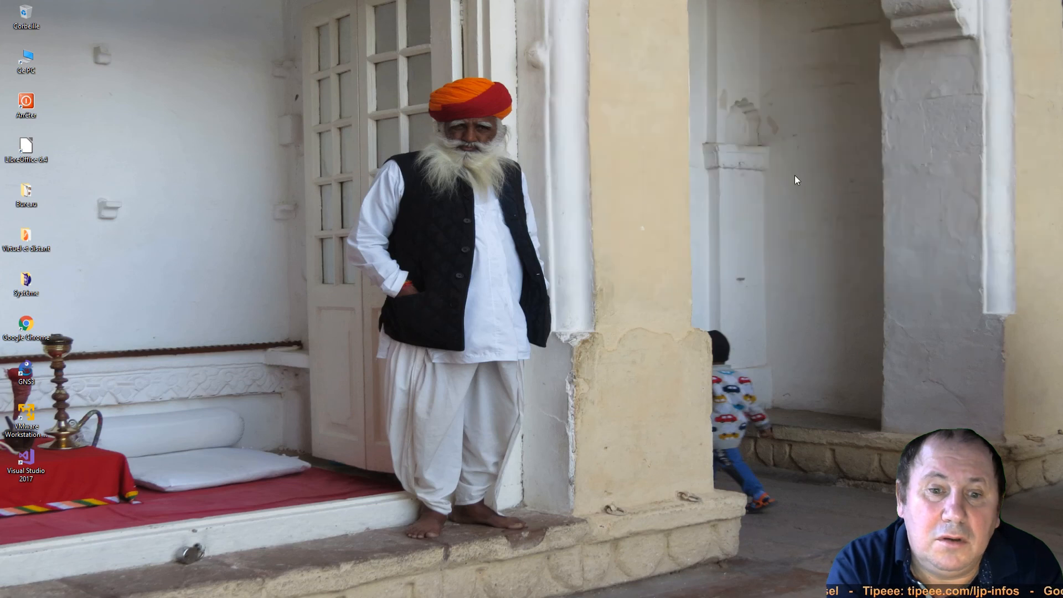